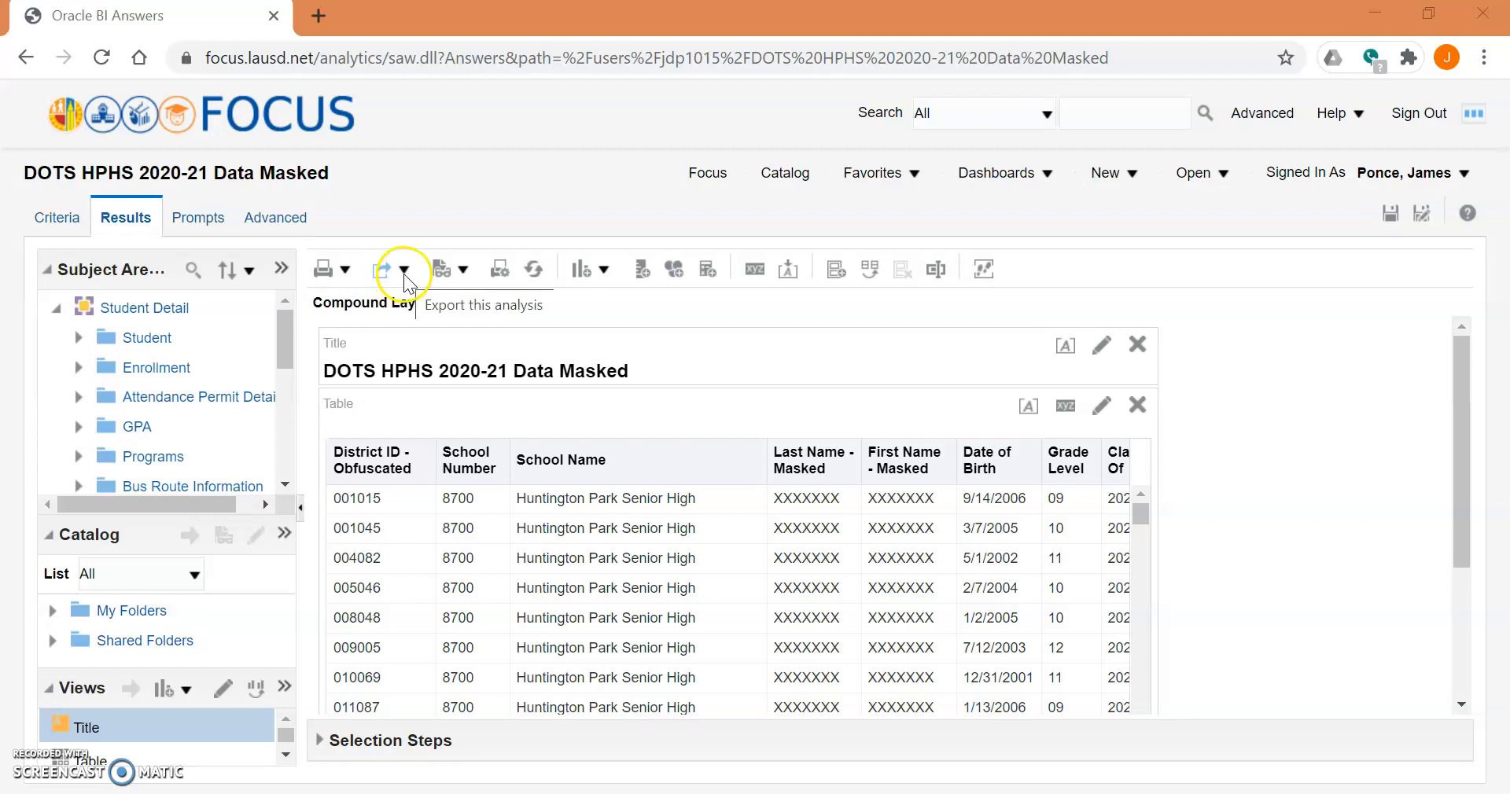
- Export the FOCUS analysis as an Excel 2007+ workbook and open the downloaded xlsx
{"action": "left_click", "coordinate": [403, 272]}
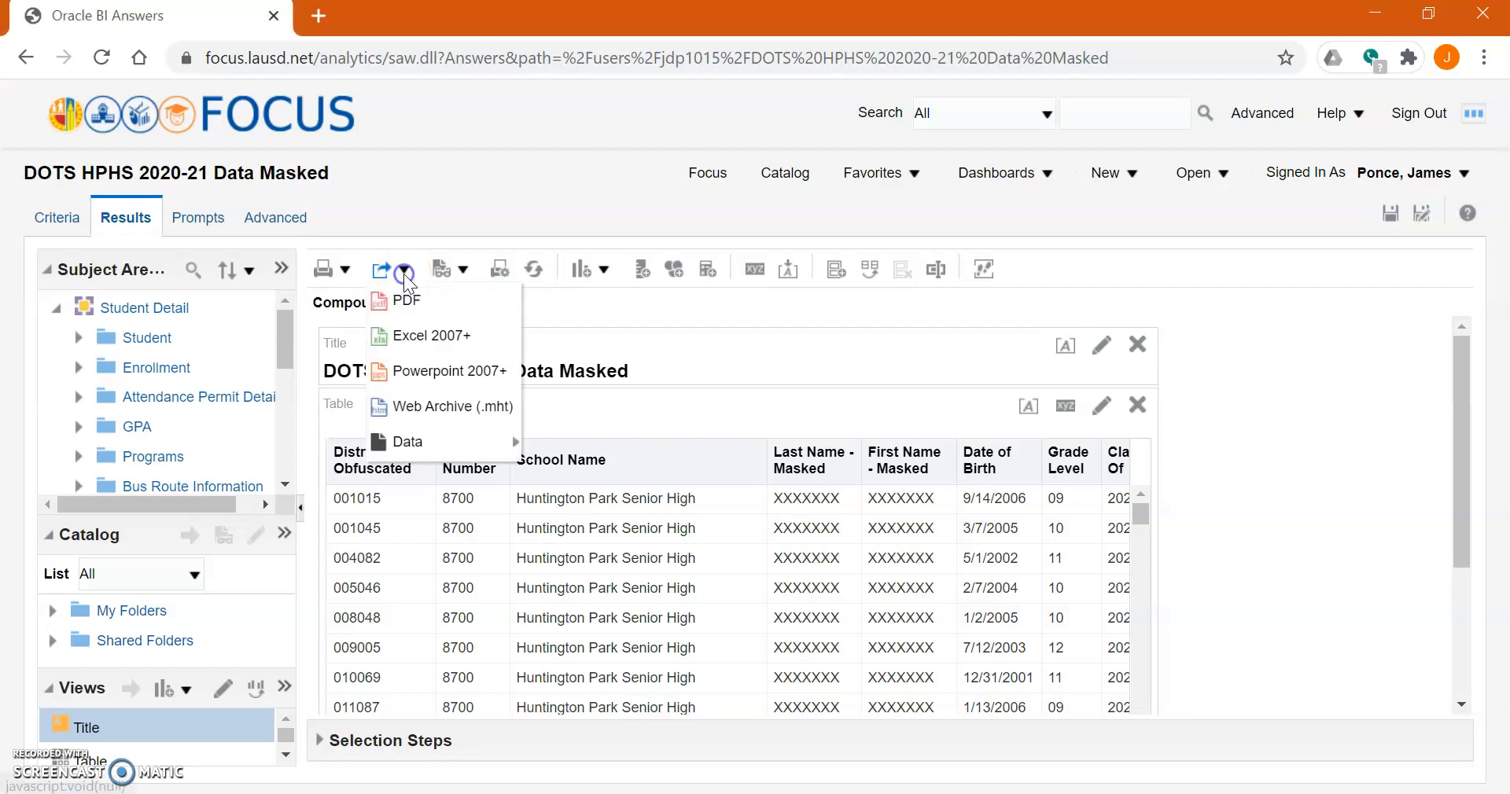
{"action": "left_click", "coordinate": [421, 334]}
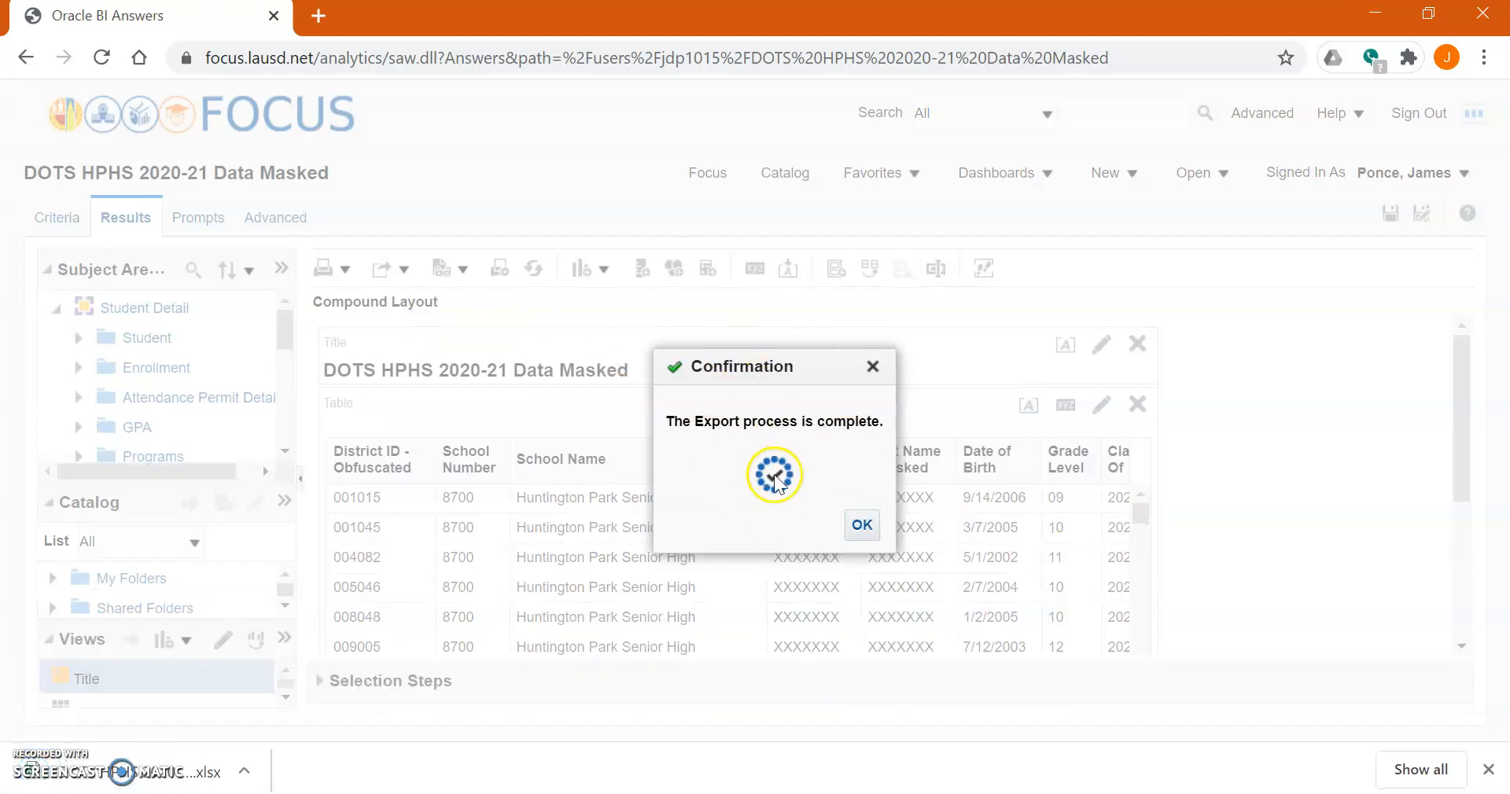
{"action": "left_click", "coordinate": [869, 526]}
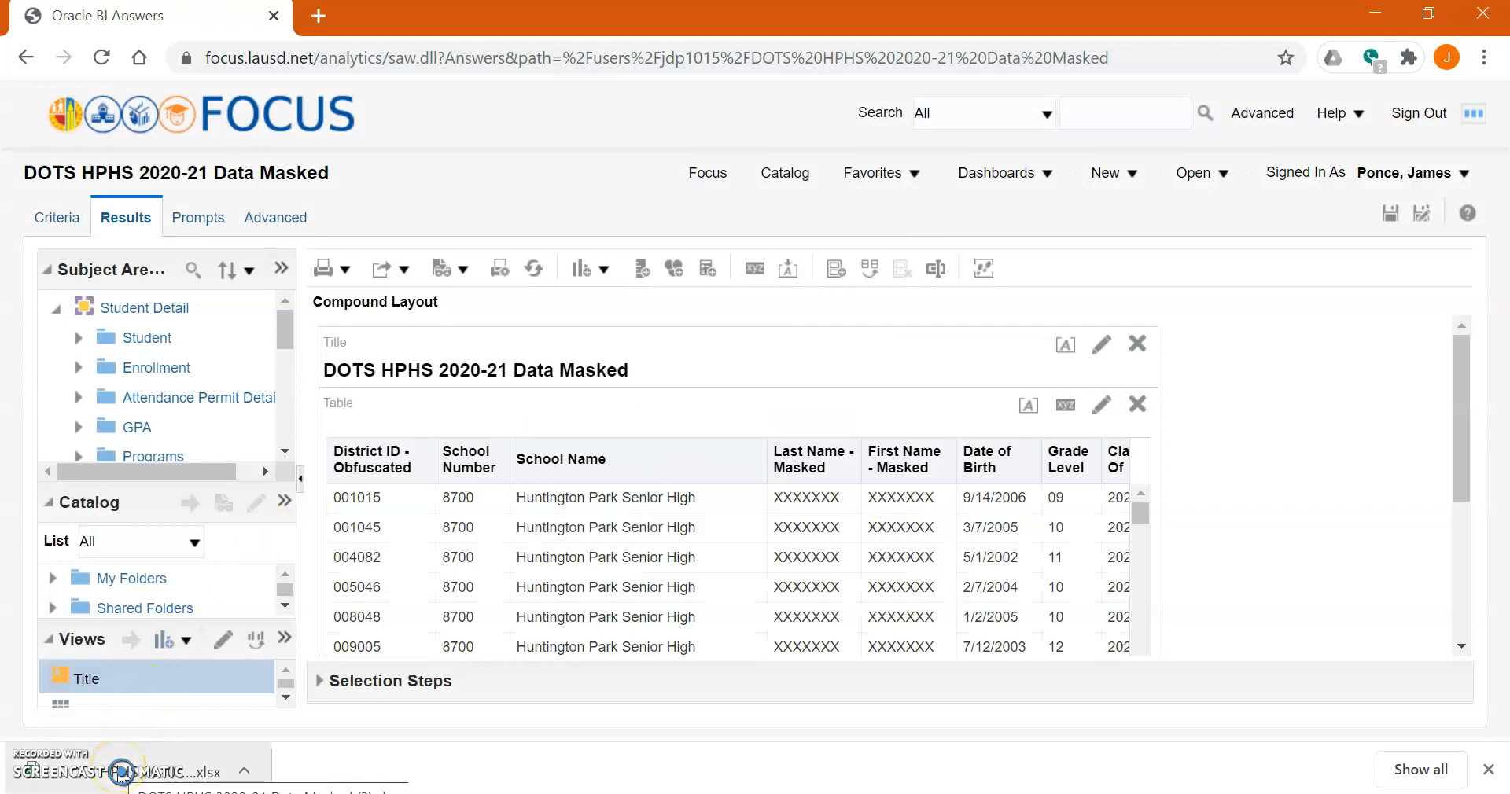
{"action": "left_click", "coordinate": [122, 770]}
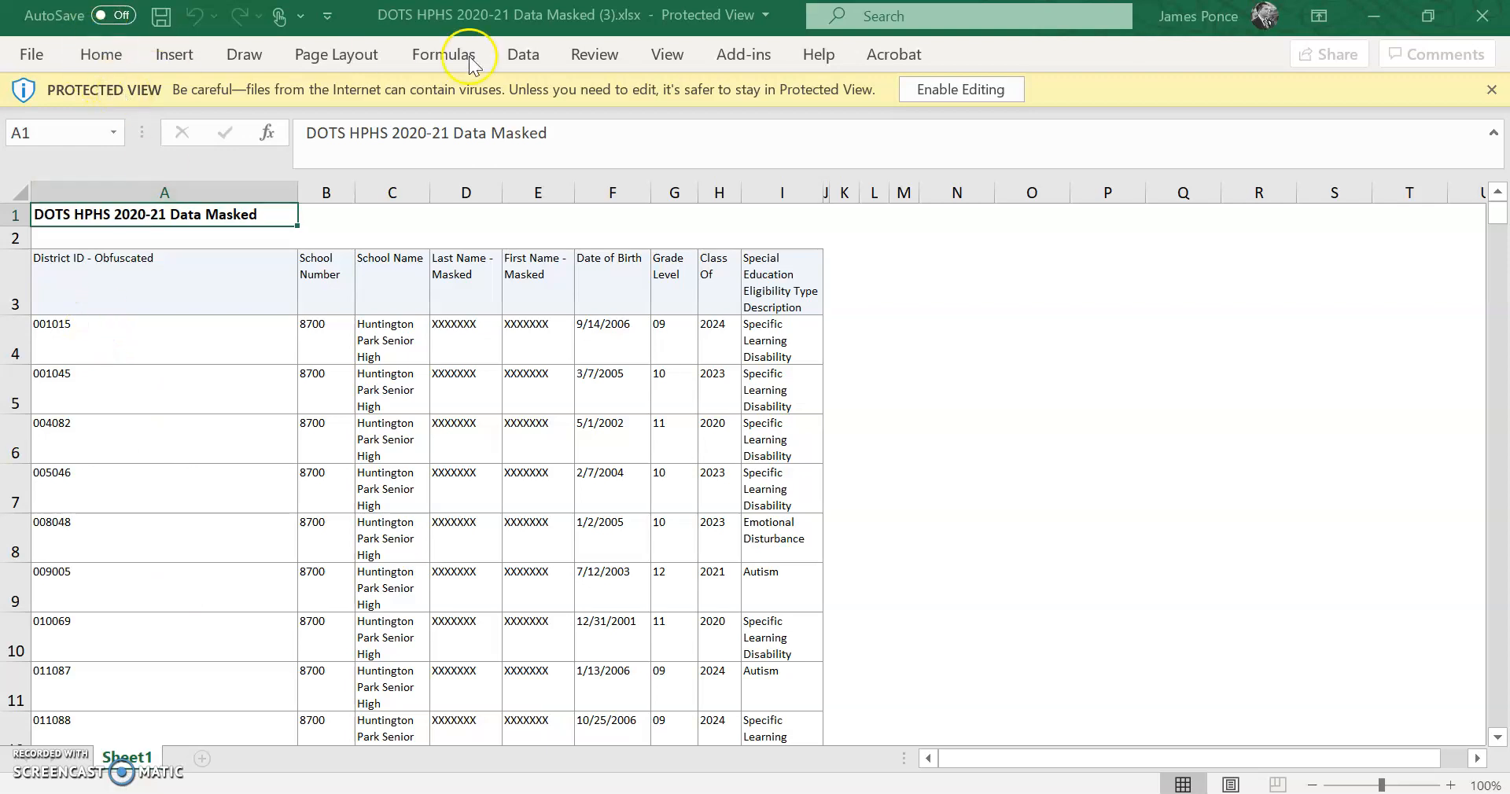
- Enable editing on the DOTS HPHS 2020-21 Data Masked workbook to leave Protected View
{"action": "left_click", "coordinate": [927, 90]}
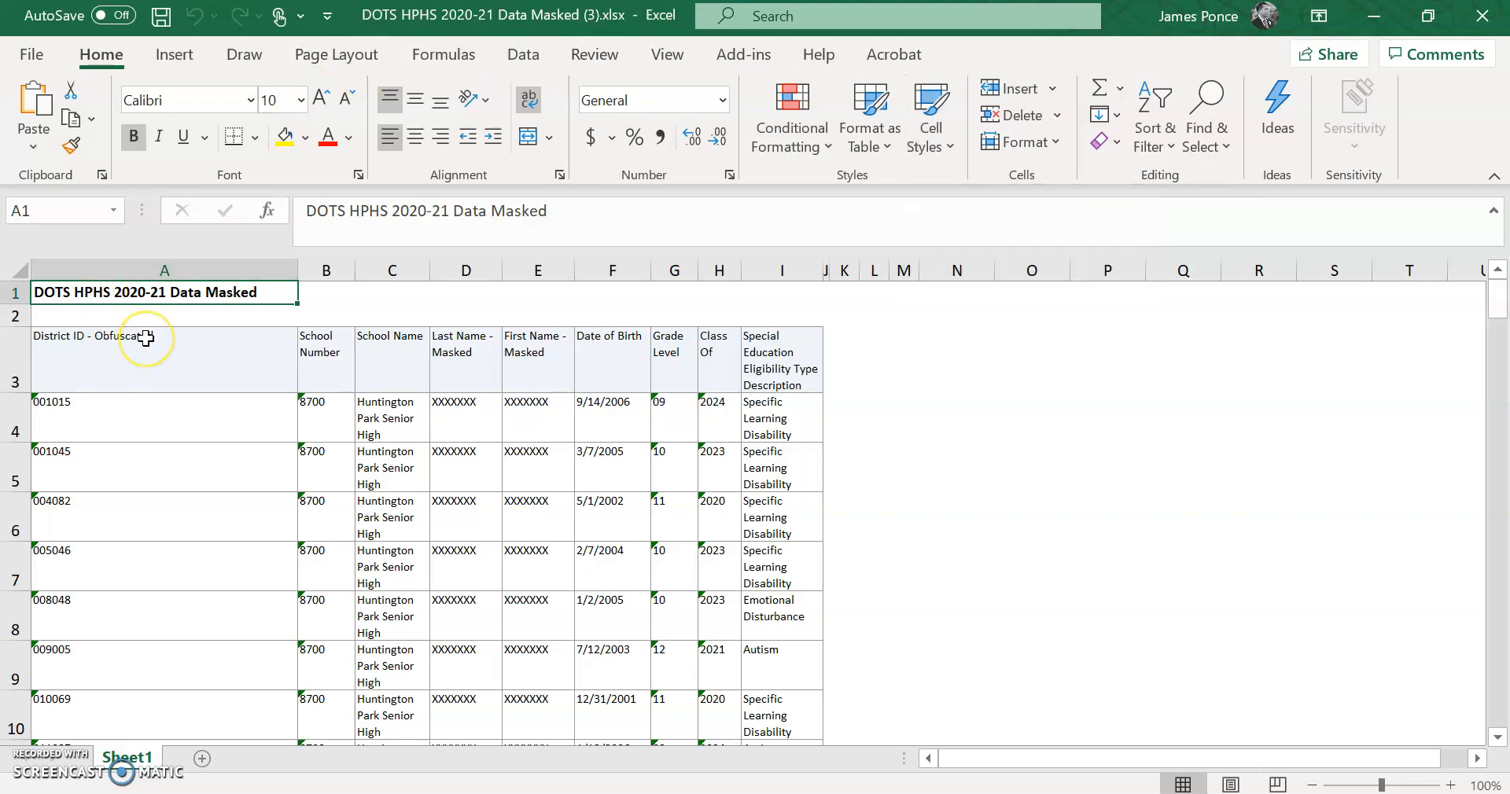
{"action": "left_click", "coordinate": [318, 384]}
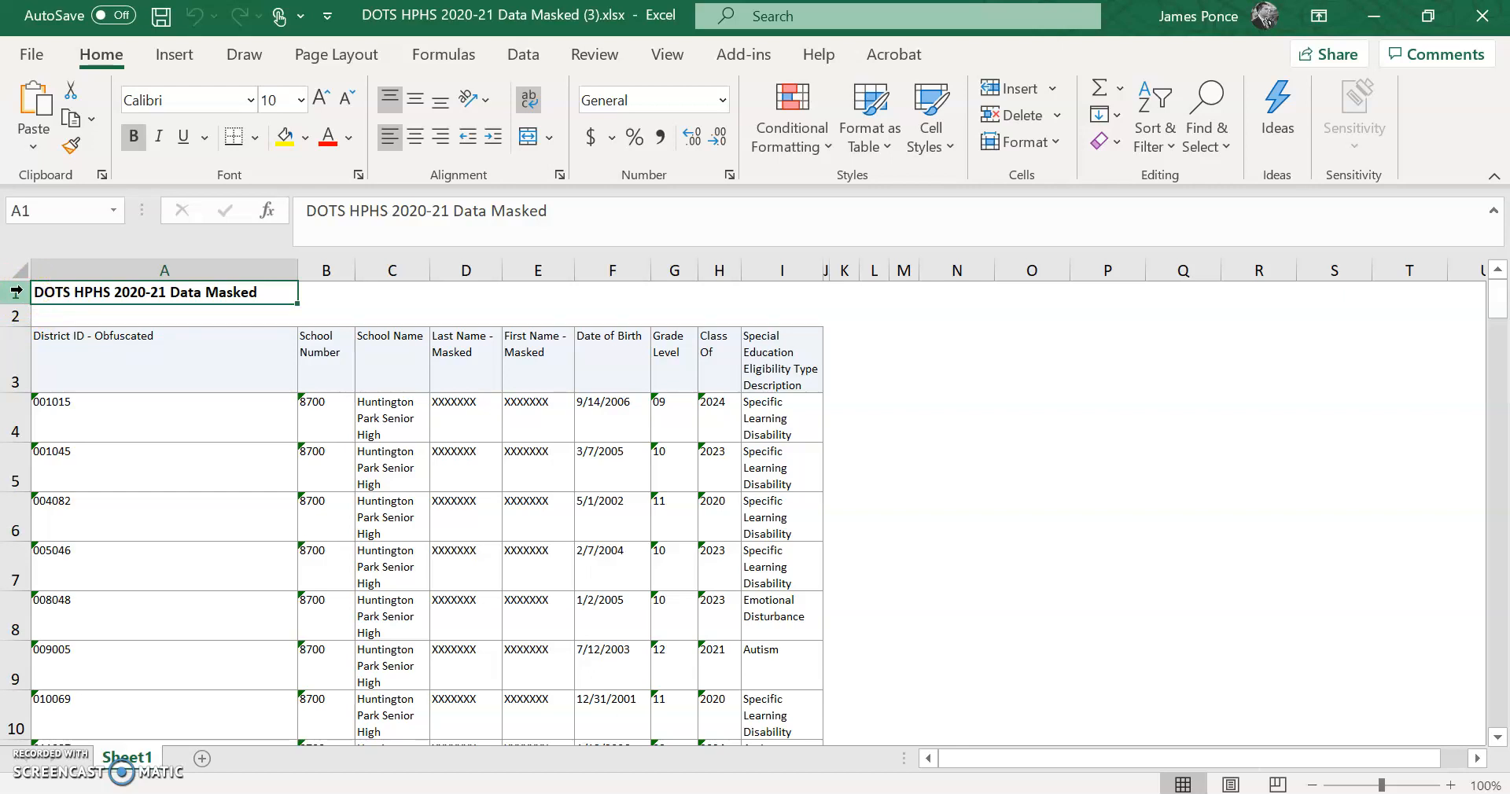
- Delete the title row and blank row 2 so the column headers start in row 1
{"action": "left_click", "coordinate": [16, 292]}
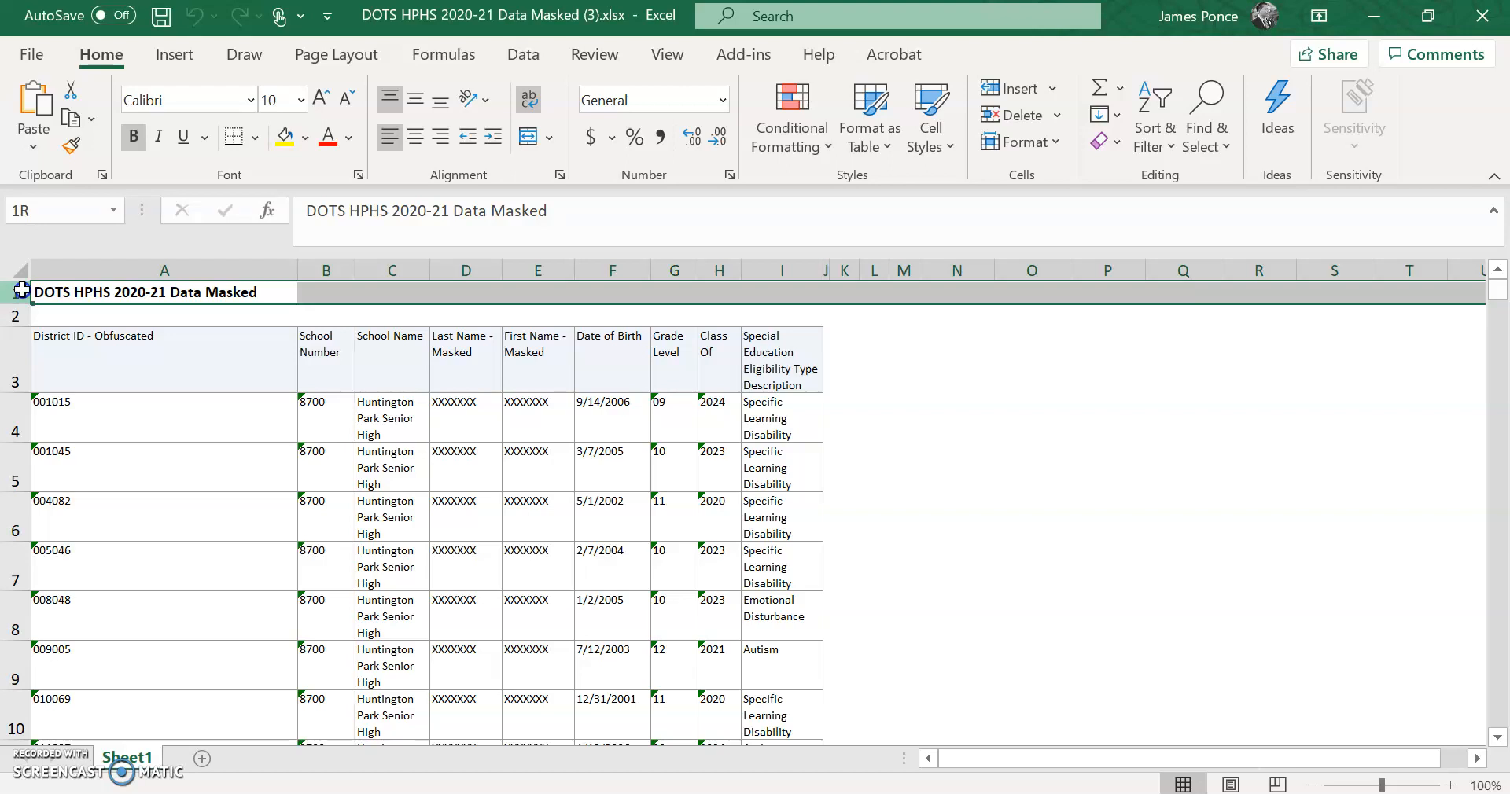
{"action": "left_click_drag", "start_coordinate": [22, 292], "coordinate": [21, 318]}
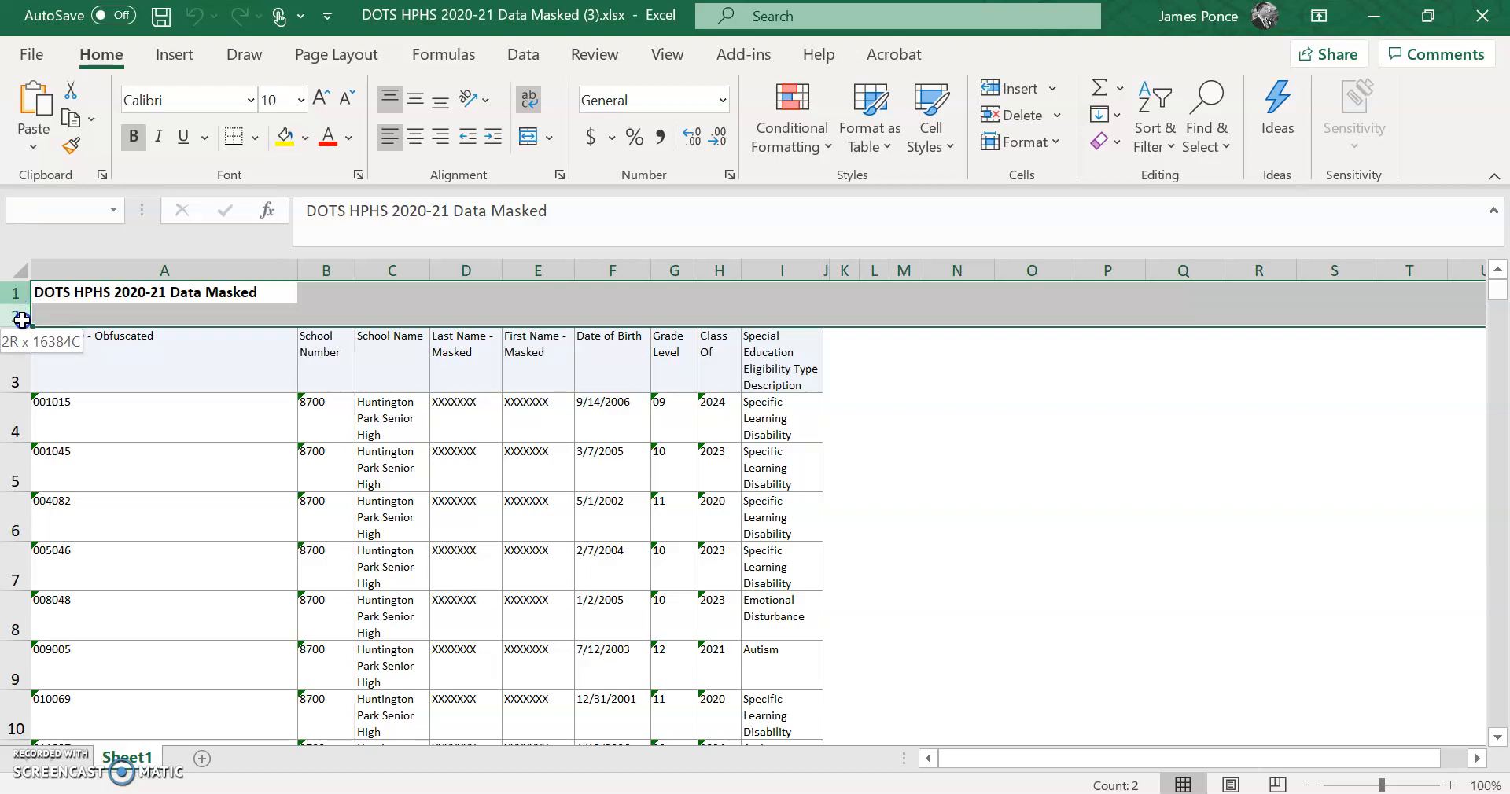
{"action": "left_click_drag", "start_coordinate": [21, 318], "coordinate": [22, 318]}
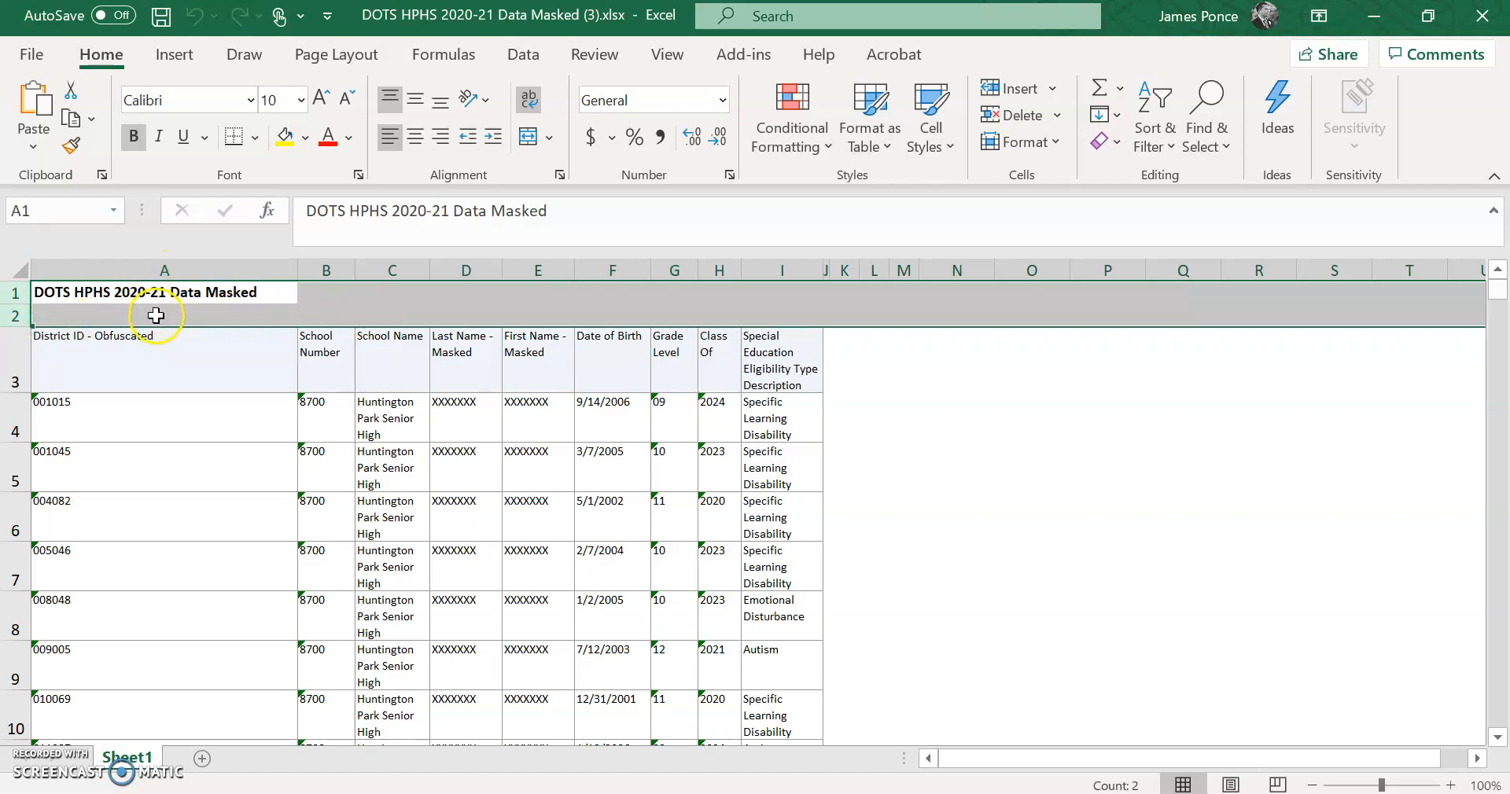
{"action": "right_click", "coordinate": [108, 297]}
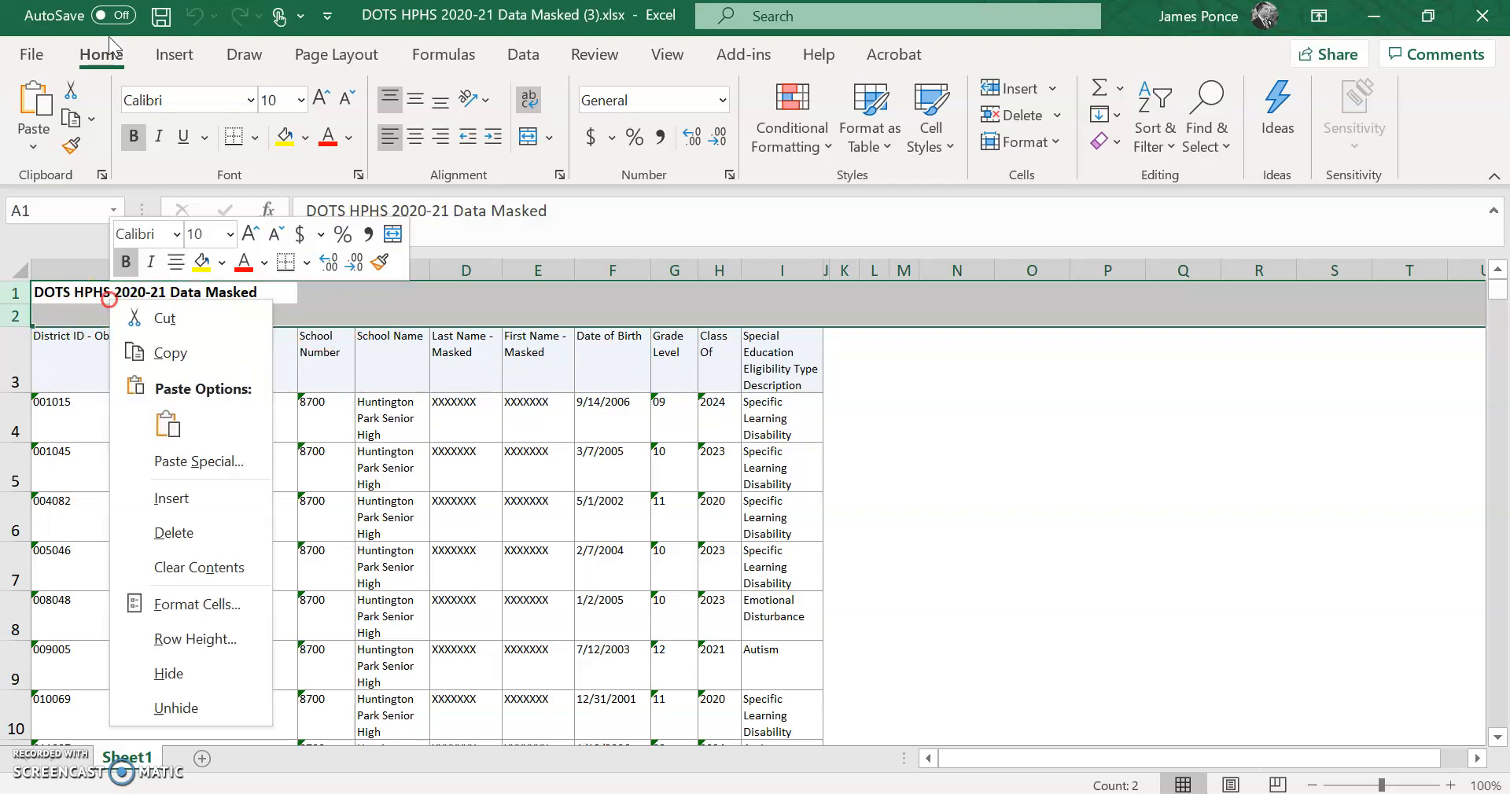
{"action": "left_click", "coordinate": [204, 537]}
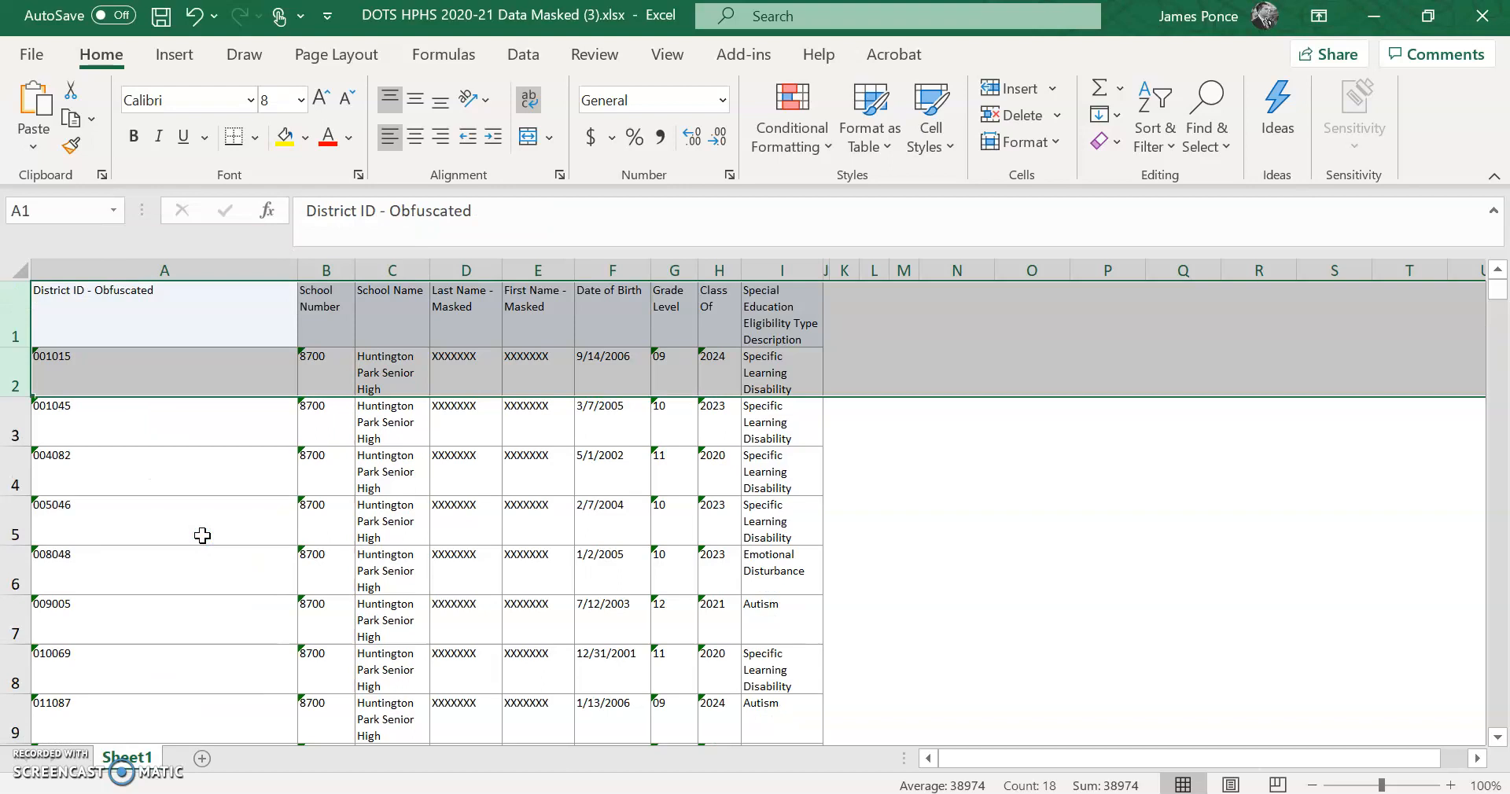
{"action": "left_click", "coordinate": [200, 326]}
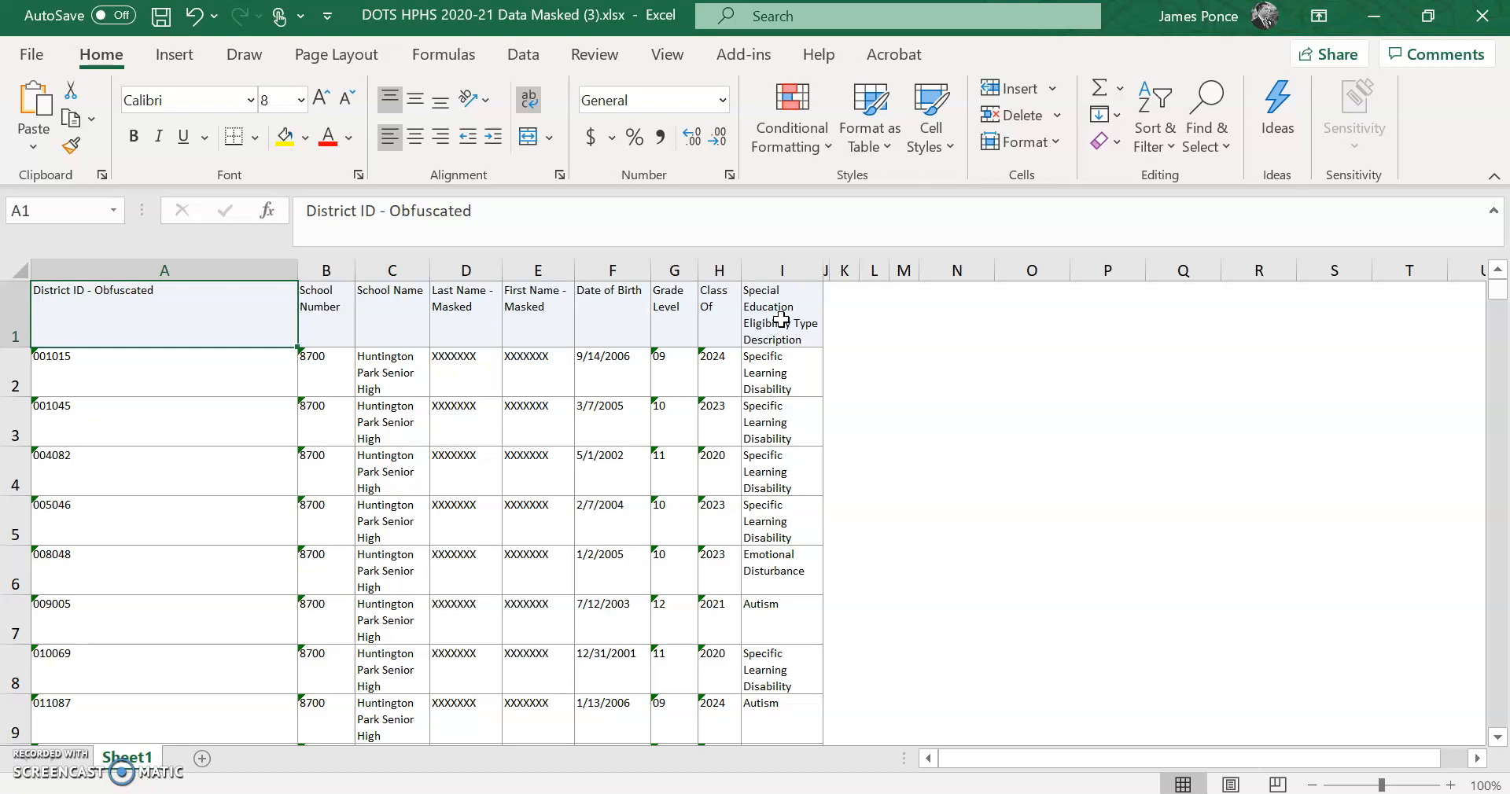
- Open the Sort dialog from the Data tab, then cancel it without sorting
{"action": "left_click", "coordinate": [518, 61]}
{"action": "left_click", "coordinate": [527, 60]}
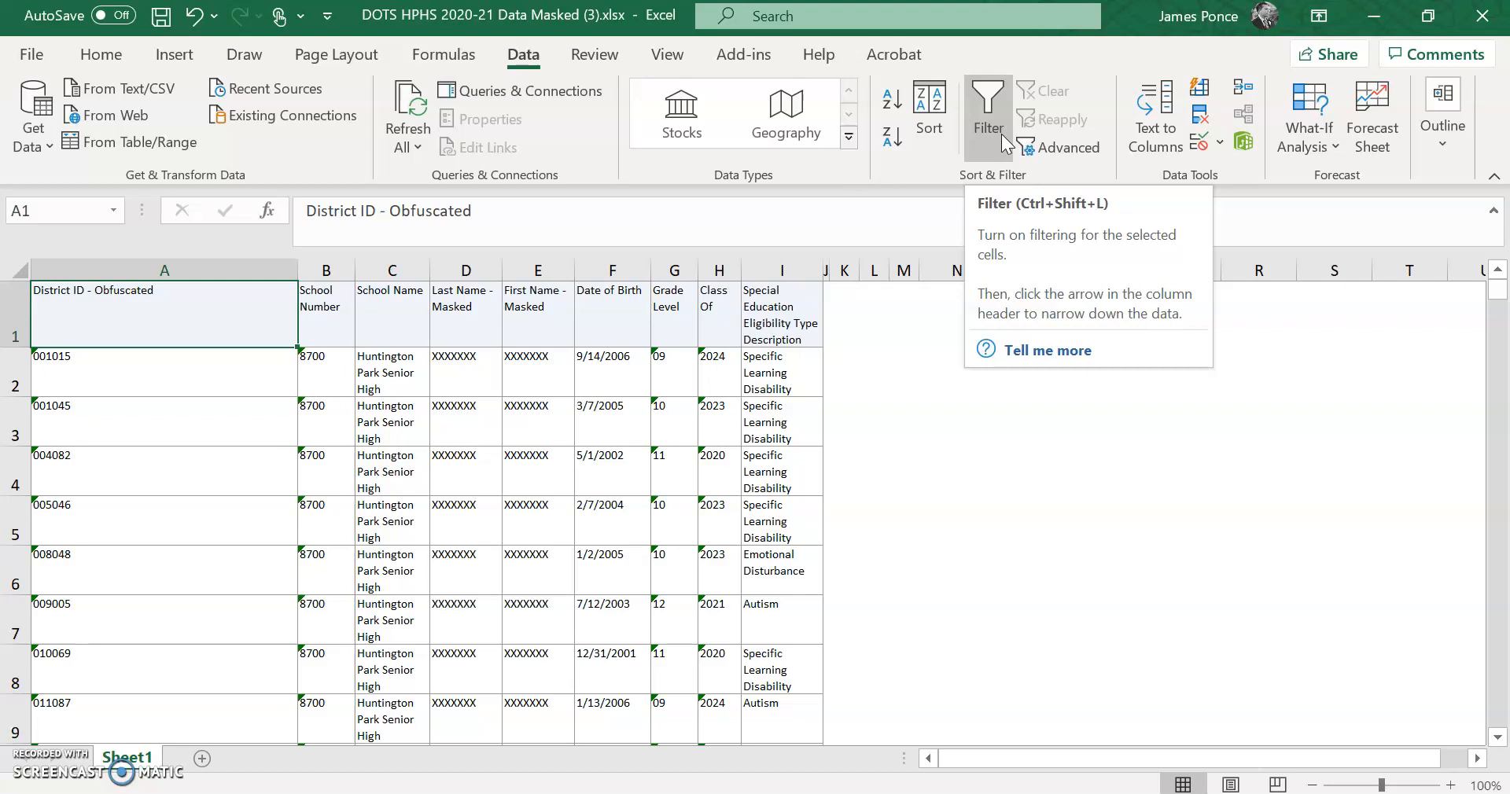
{"action": "left_click", "coordinate": [938, 107]}
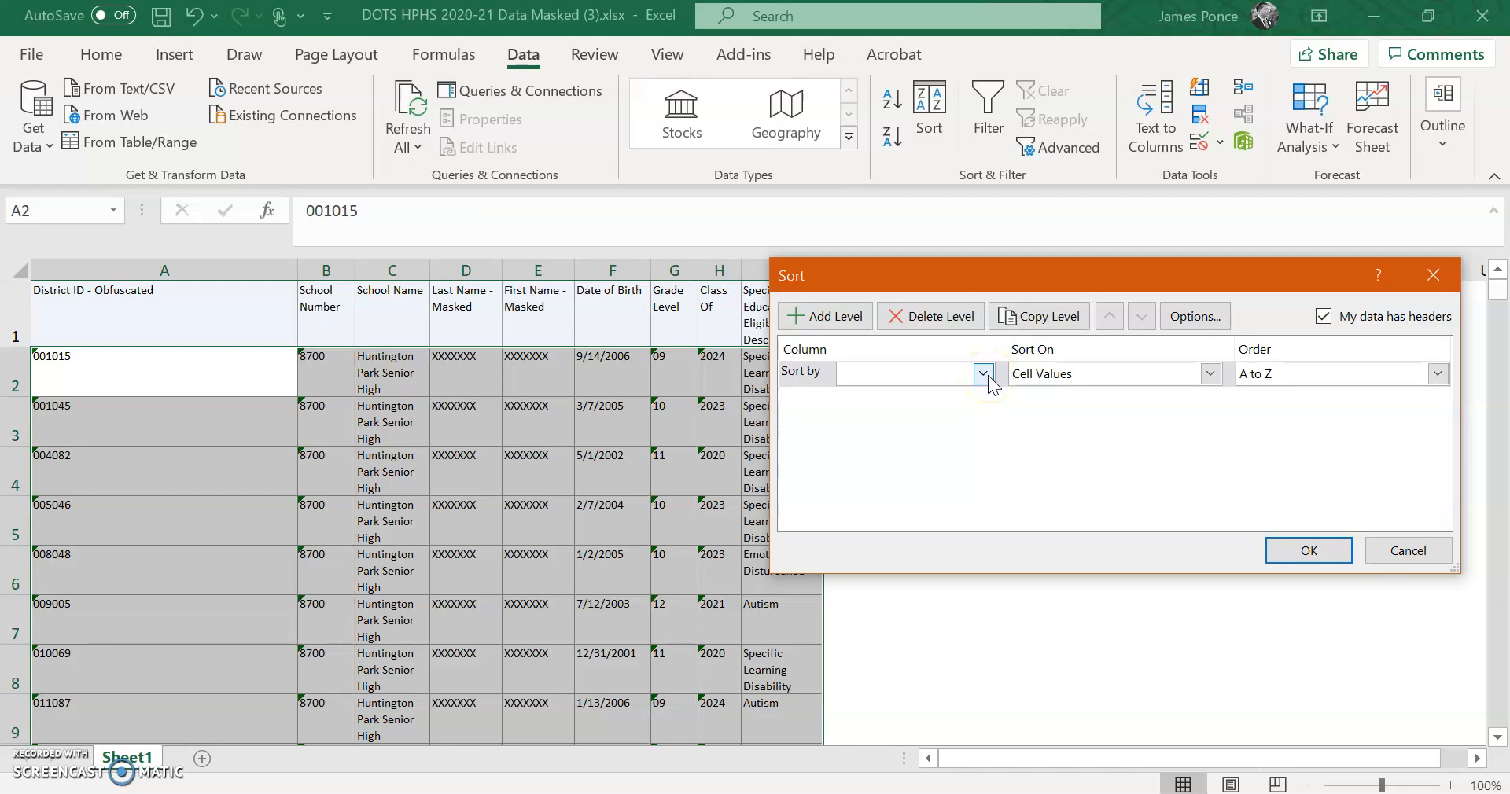
{"action": "left_click", "coordinate": [1405, 551]}
- Select a cell inside the student table and reopen Sort for the whole data range
{"action": "right_click", "coordinate": [918, 403]}
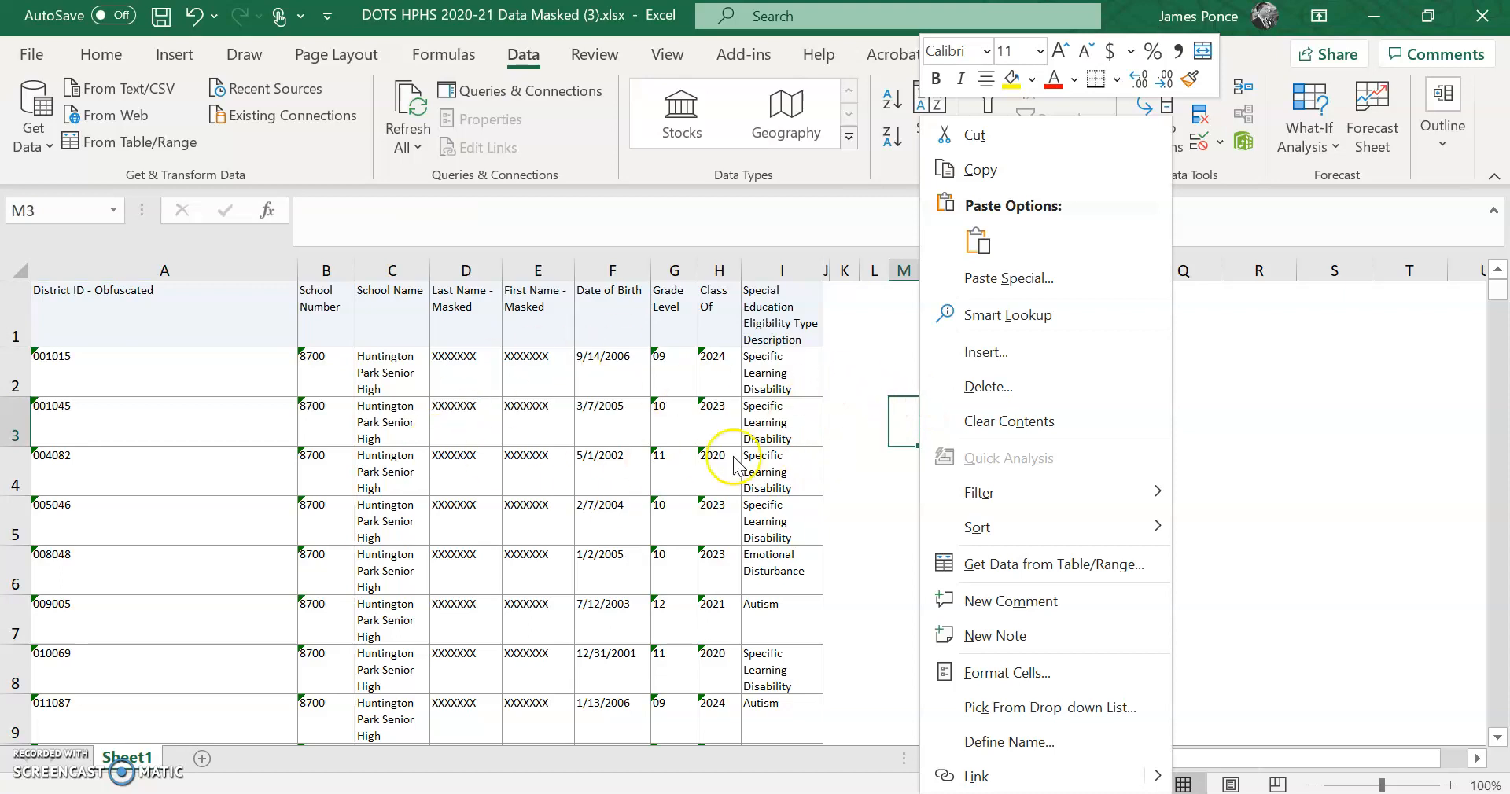
{"action": "left_click", "coordinate": [886, 379]}
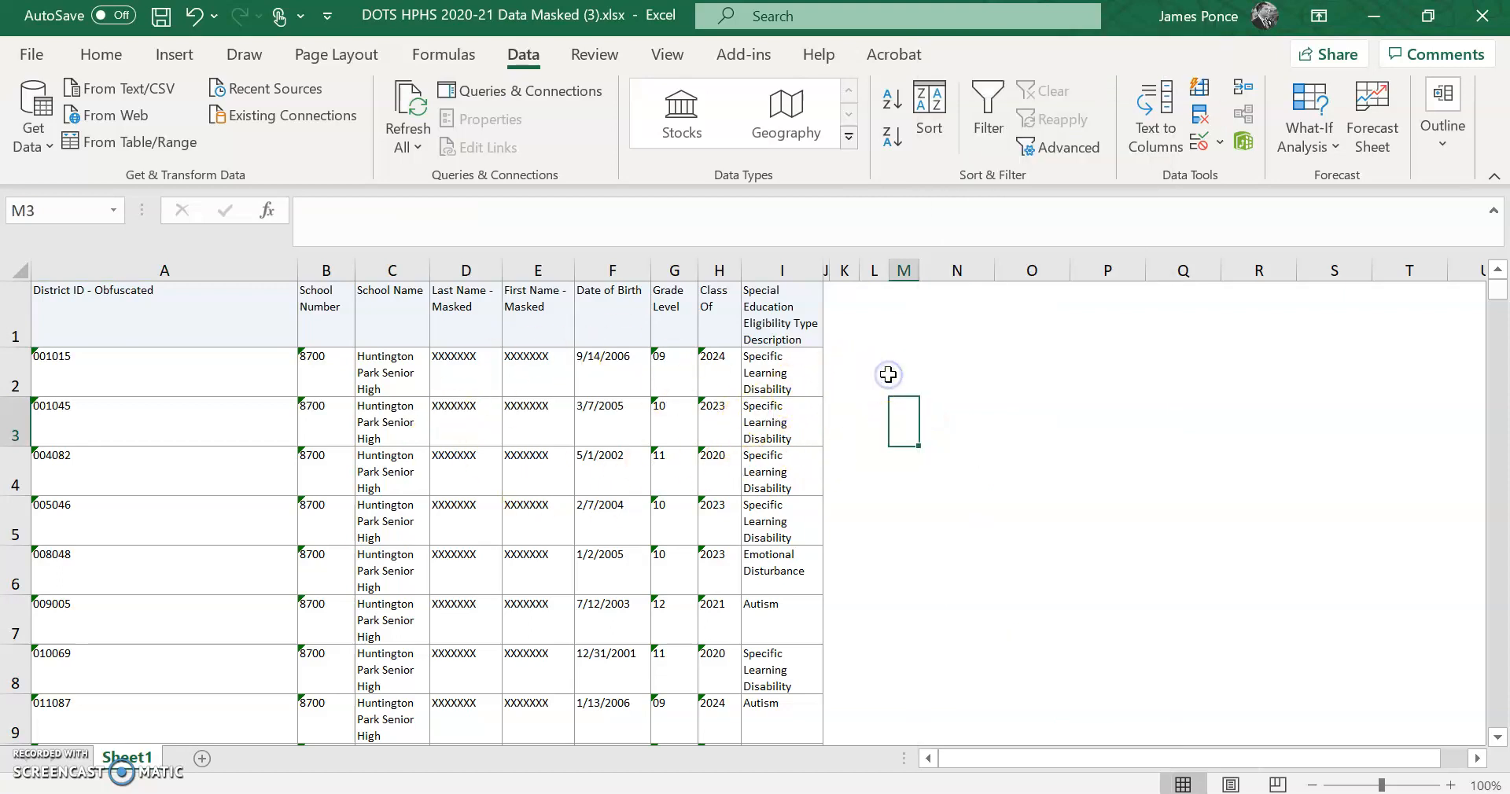
{"action": "left_click", "coordinate": [1176, 427]}
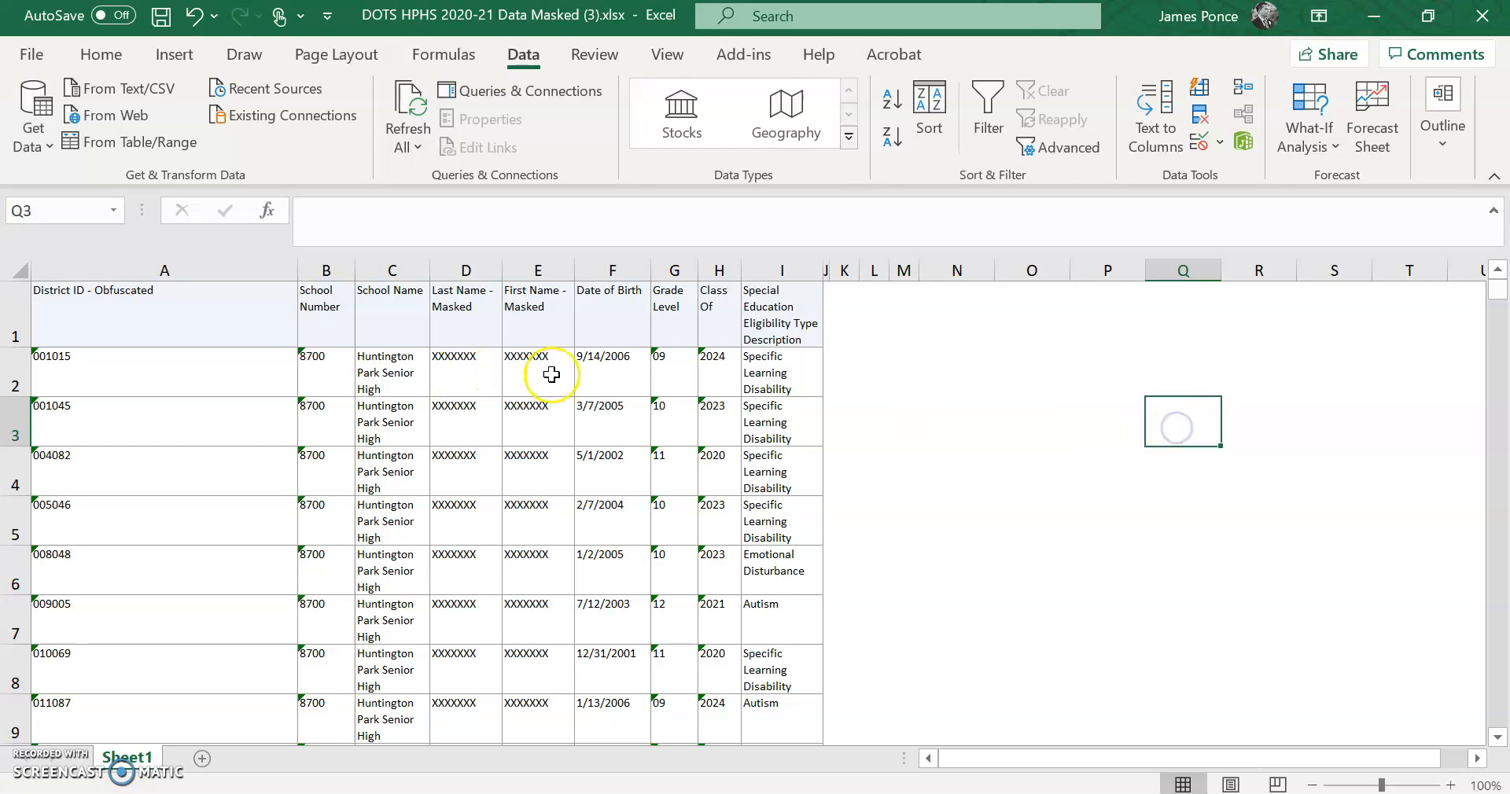
{"action": "left_click", "coordinate": [930, 122]}
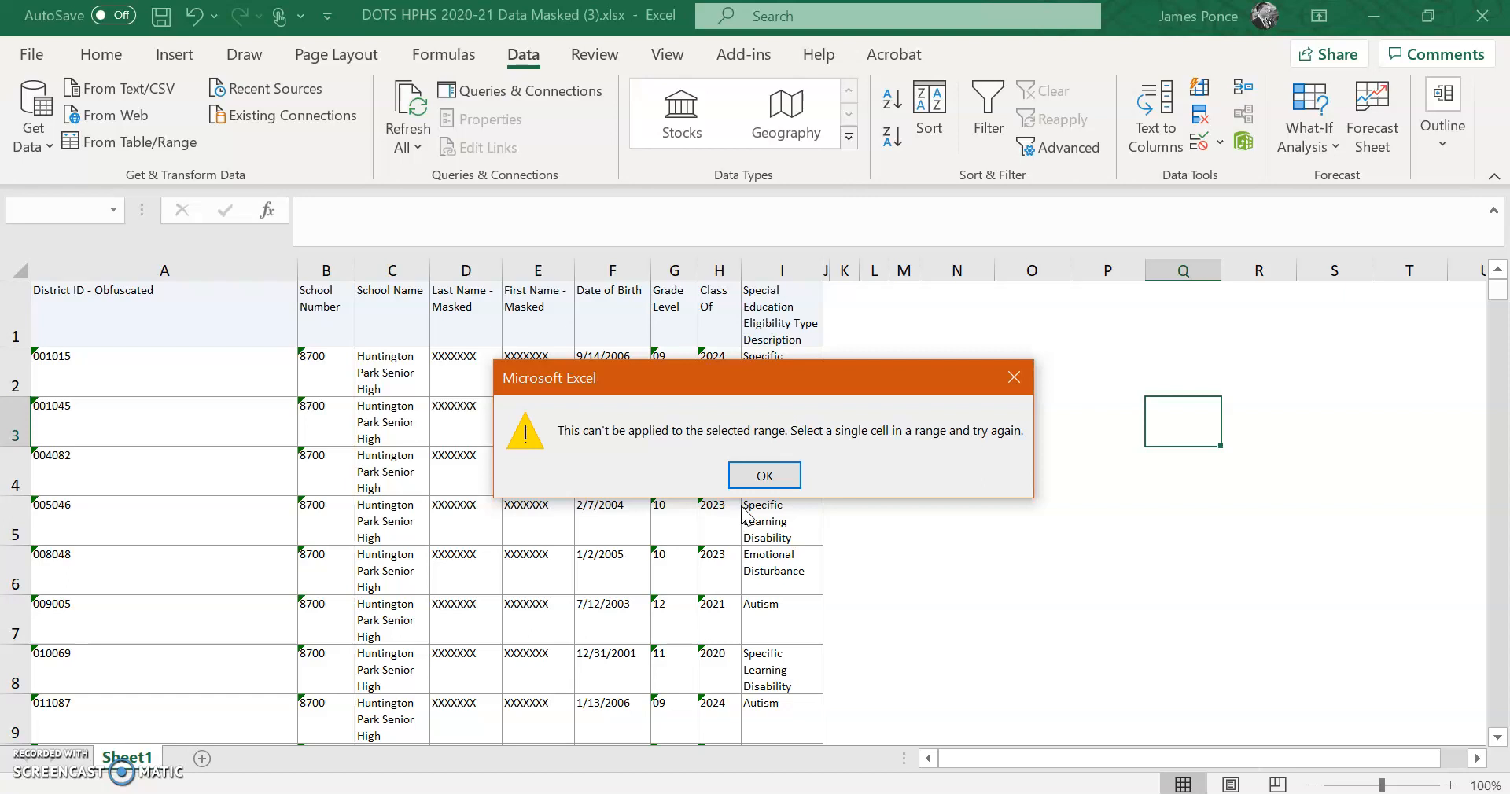
{"action": "left_click", "coordinate": [765, 475]}
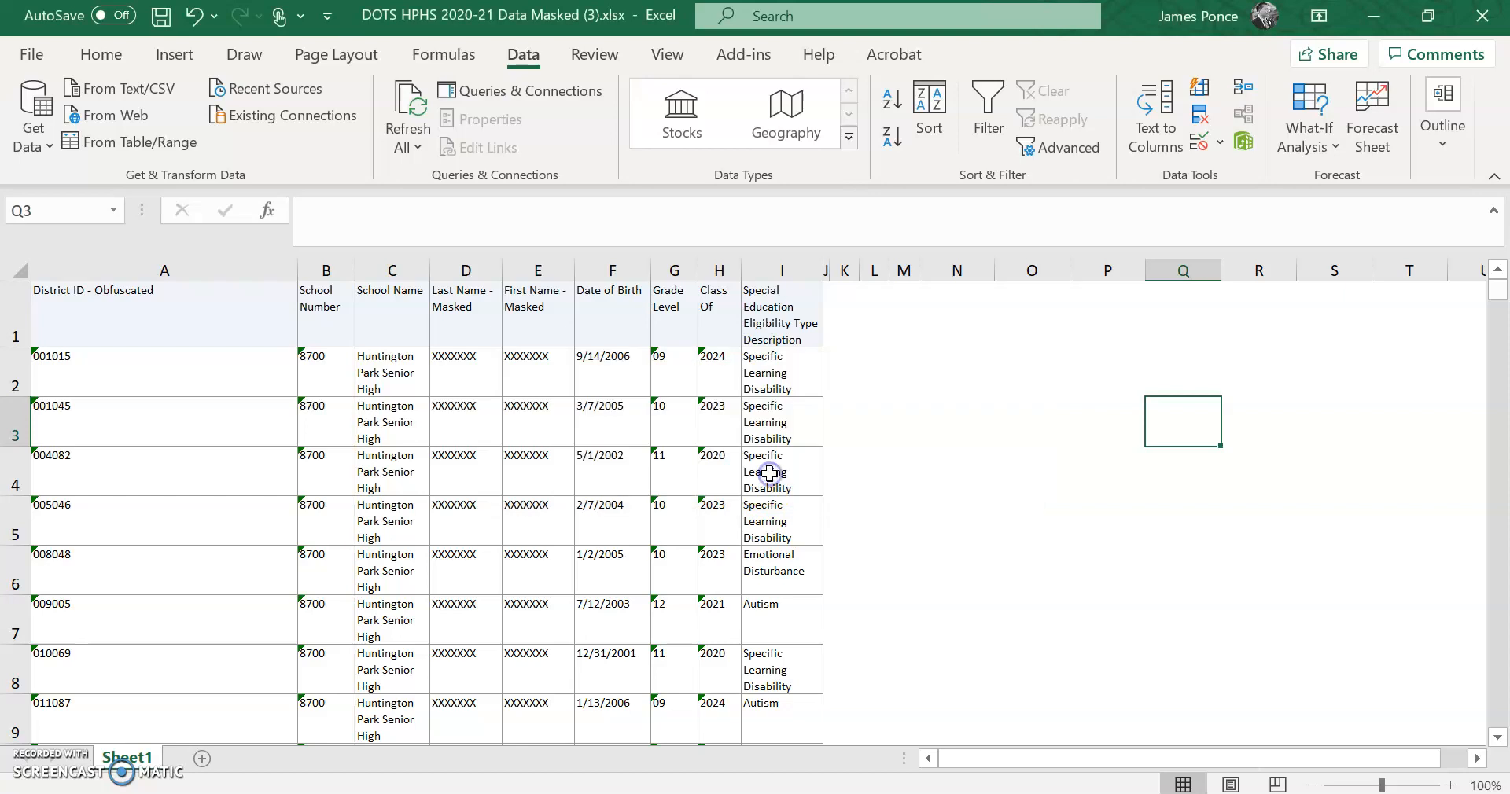
{"action": "left_click", "coordinate": [449, 432]}
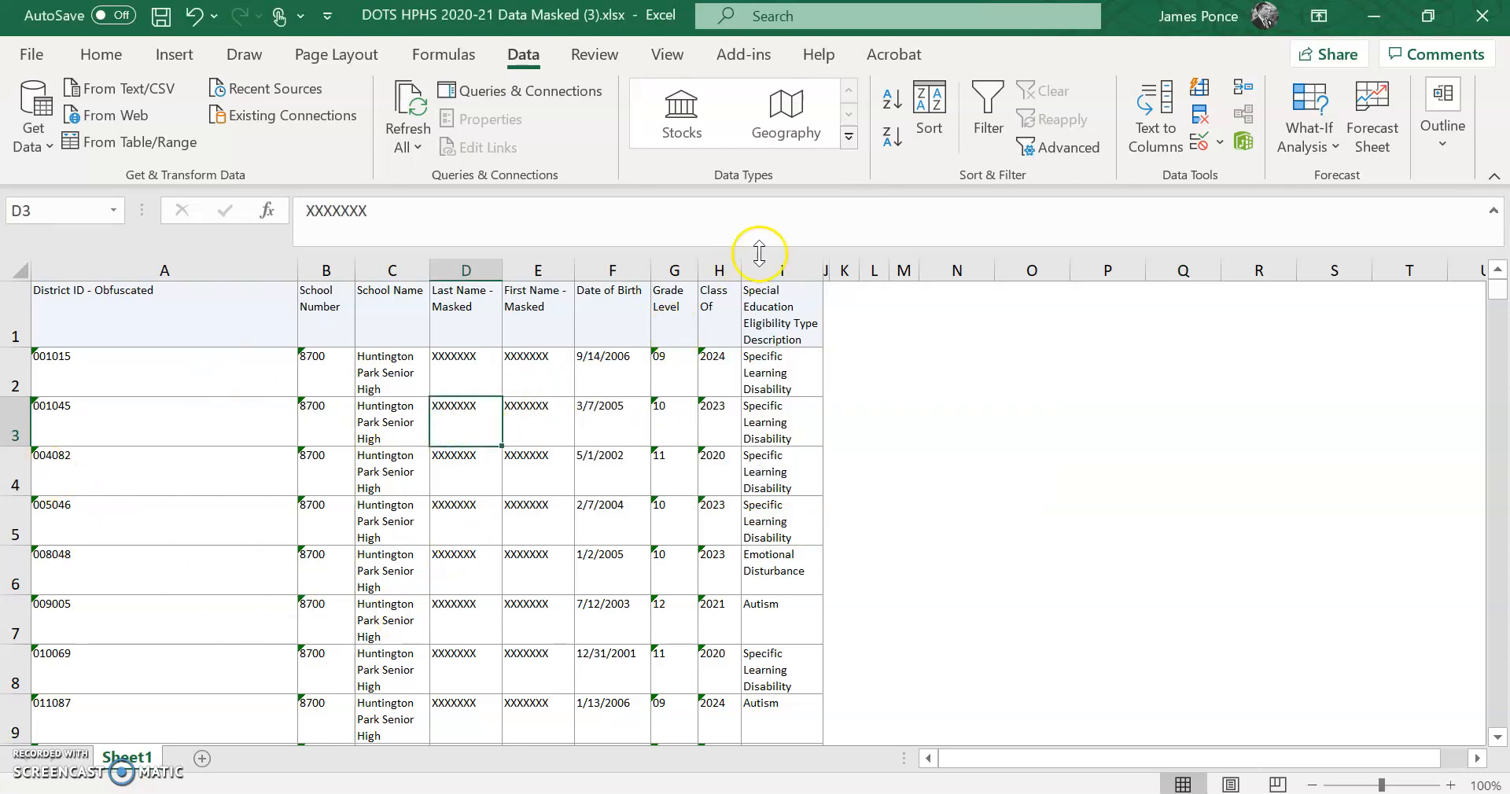
{"action": "left_click", "coordinate": [931, 126]}
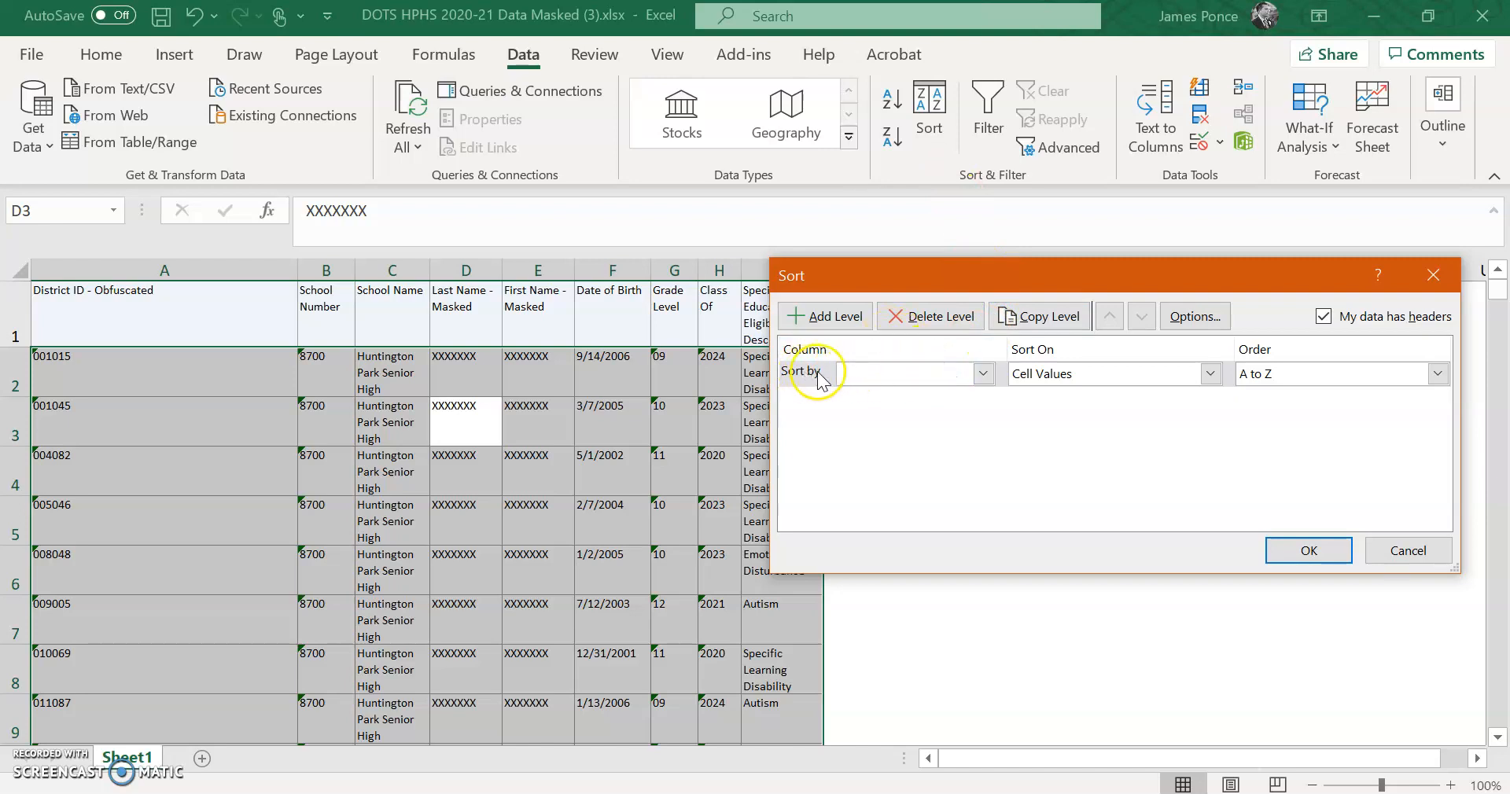
- Set the first sort level to School Number, sorting on cell values in A to Z order
{"action": "left_click", "coordinate": [983, 374]}
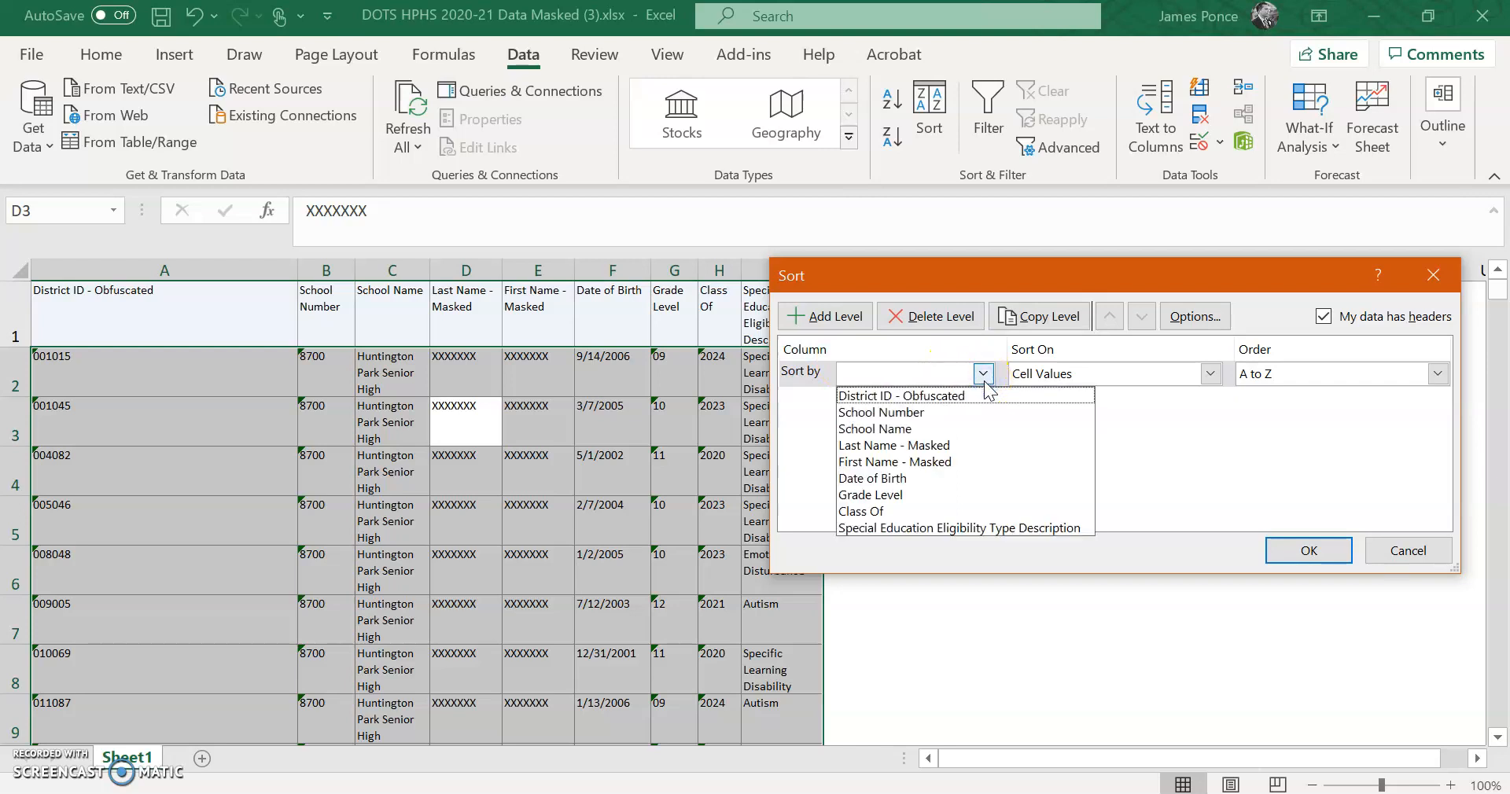
{"action": "left_click", "coordinate": [919, 417]}
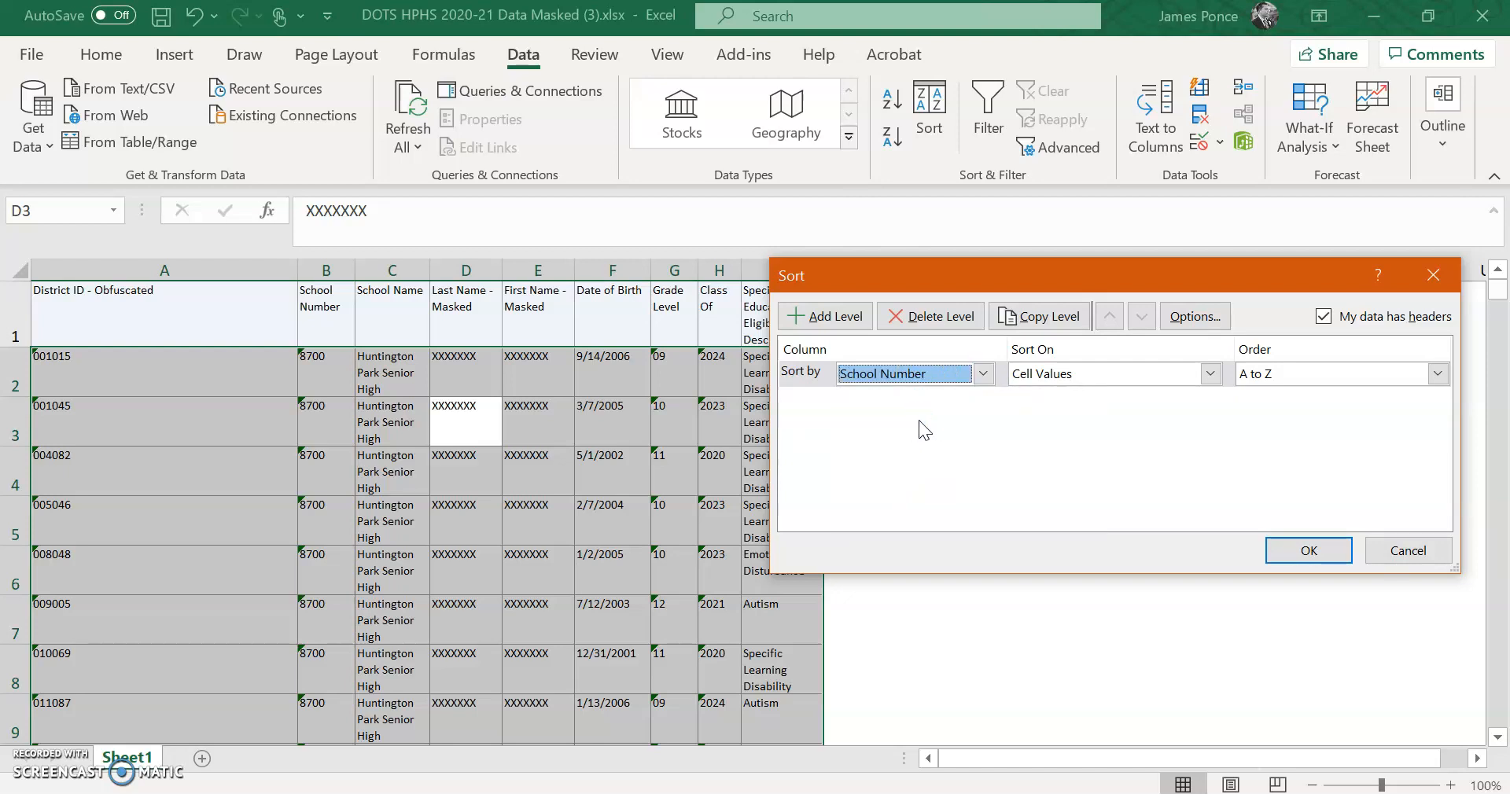
{"action": "left_click", "coordinate": [985, 373]}
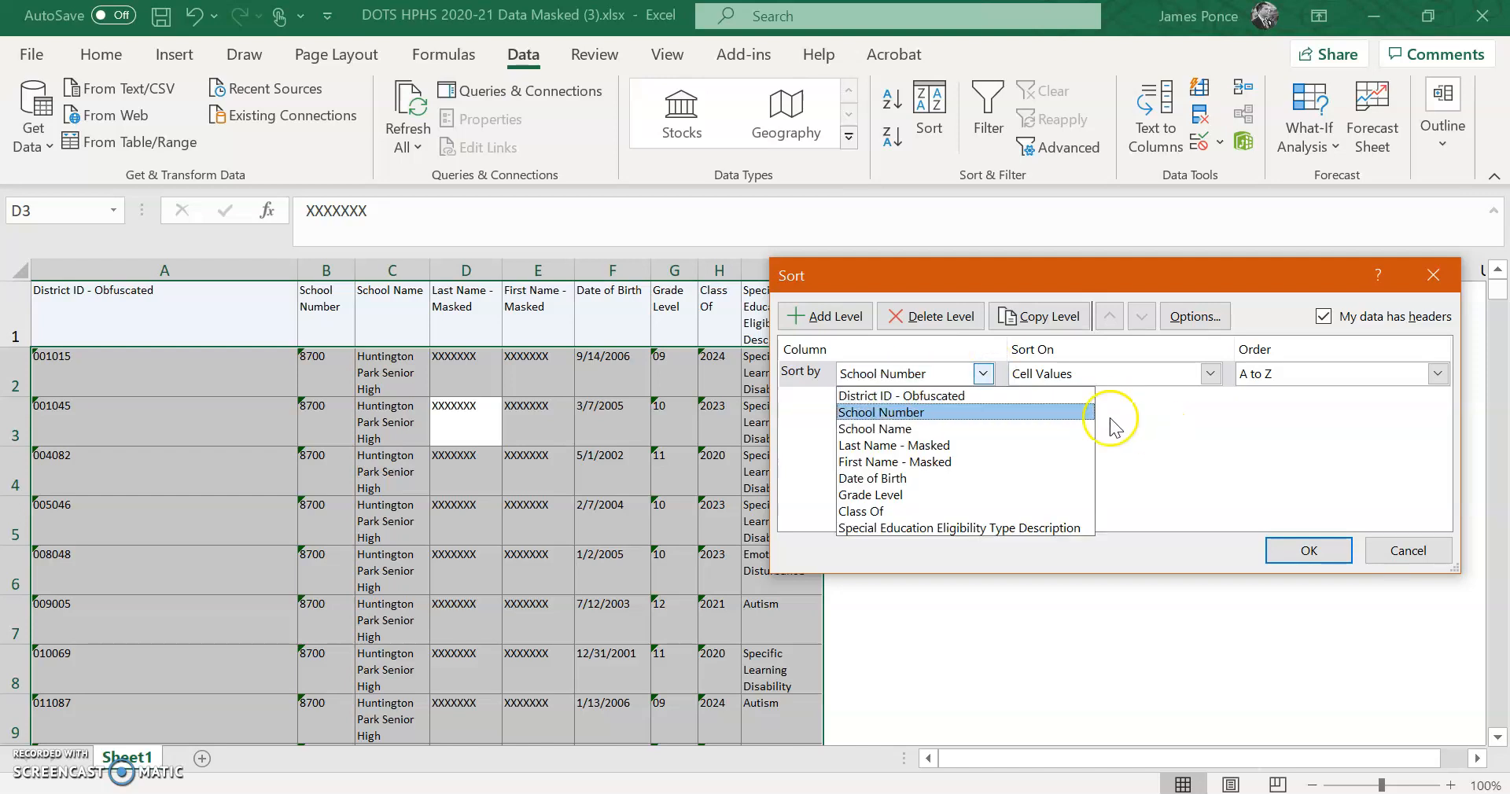
{"action": "left_click", "coordinate": [1022, 418]}
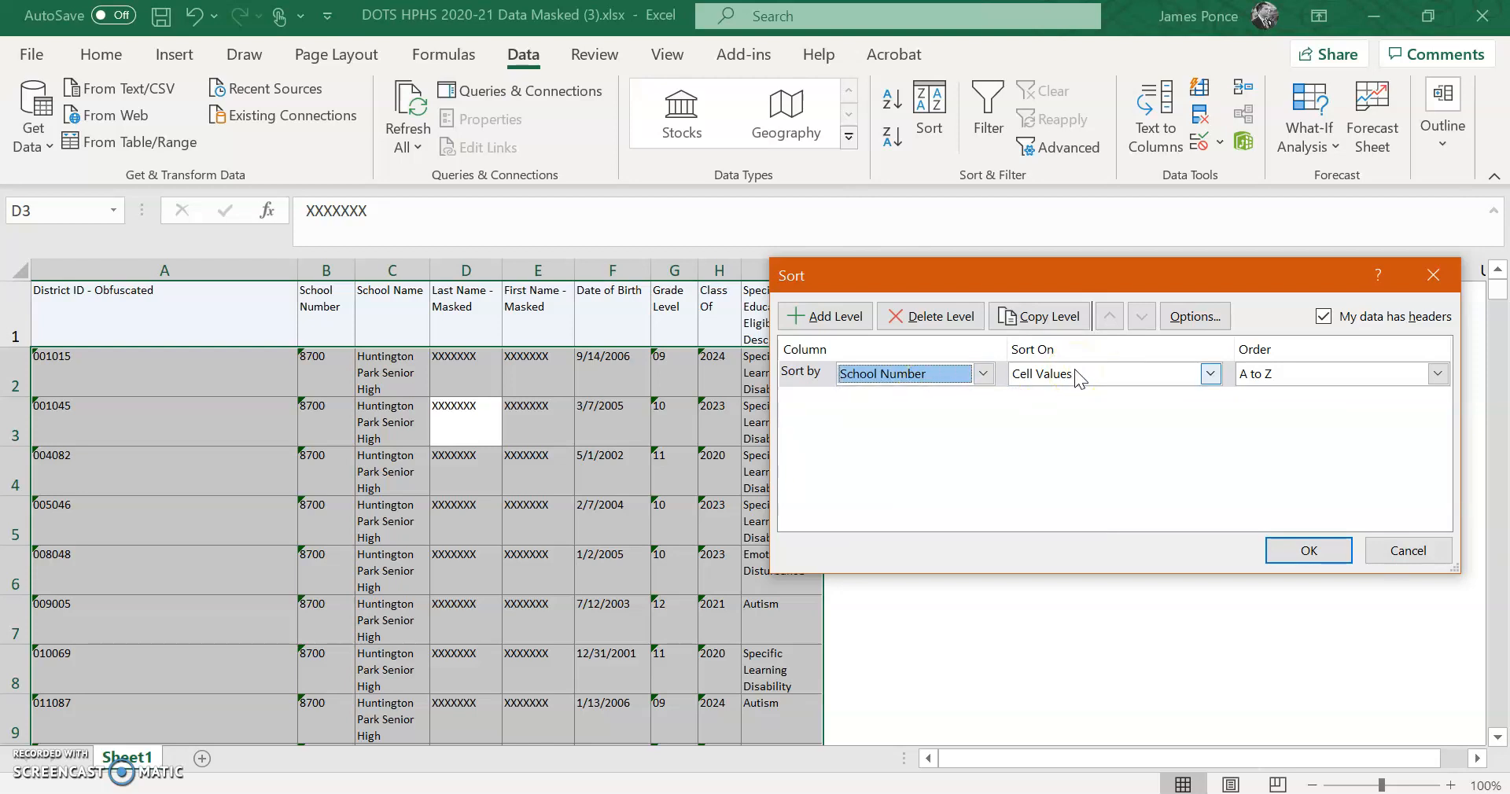
{"action": "left_click", "coordinate": [1109, 382]}
{"action": "left_click", "coordinate": [1442, 373]}
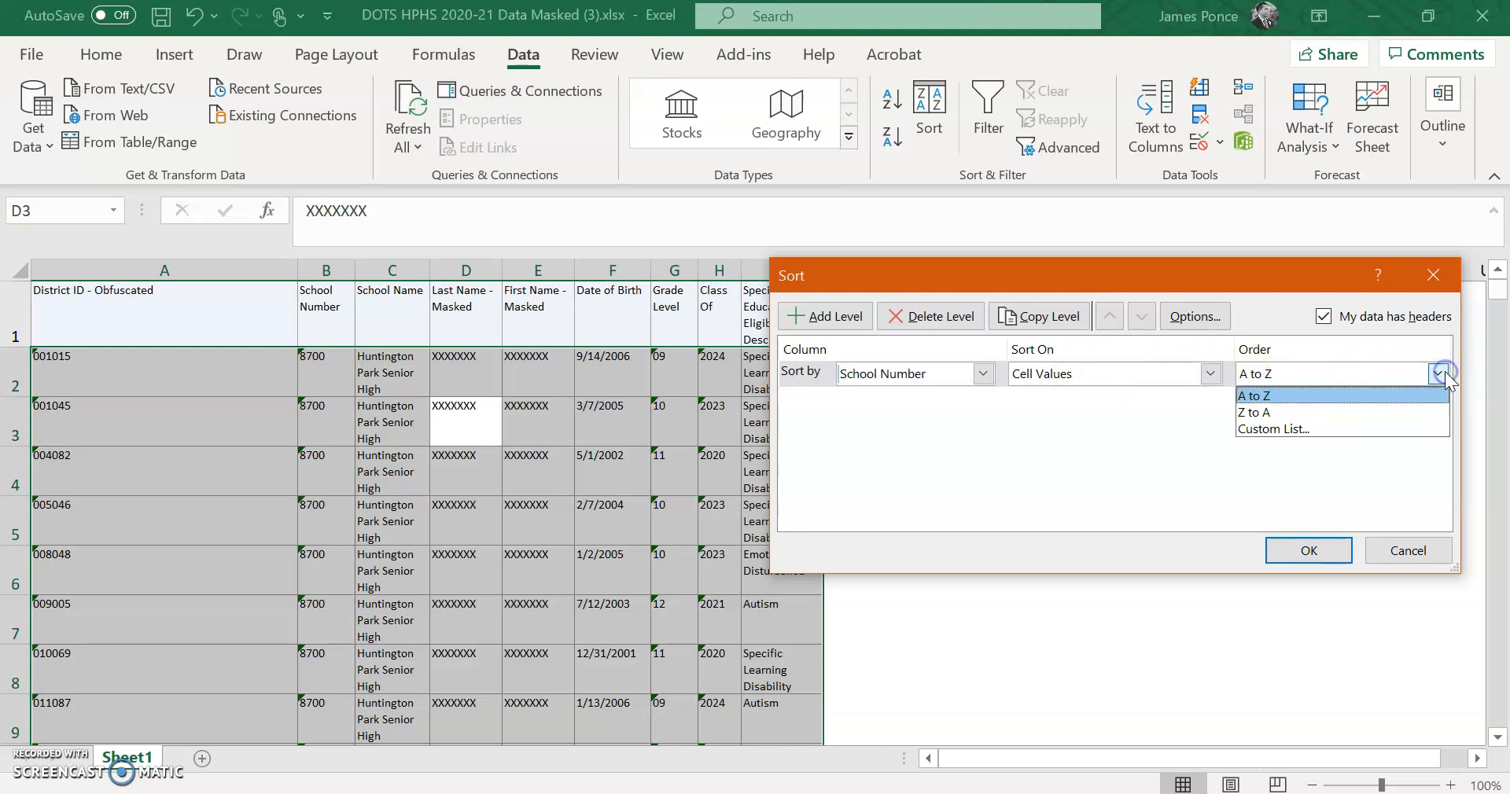
{"action": "left_click", "coordinate": [1254, 393]}
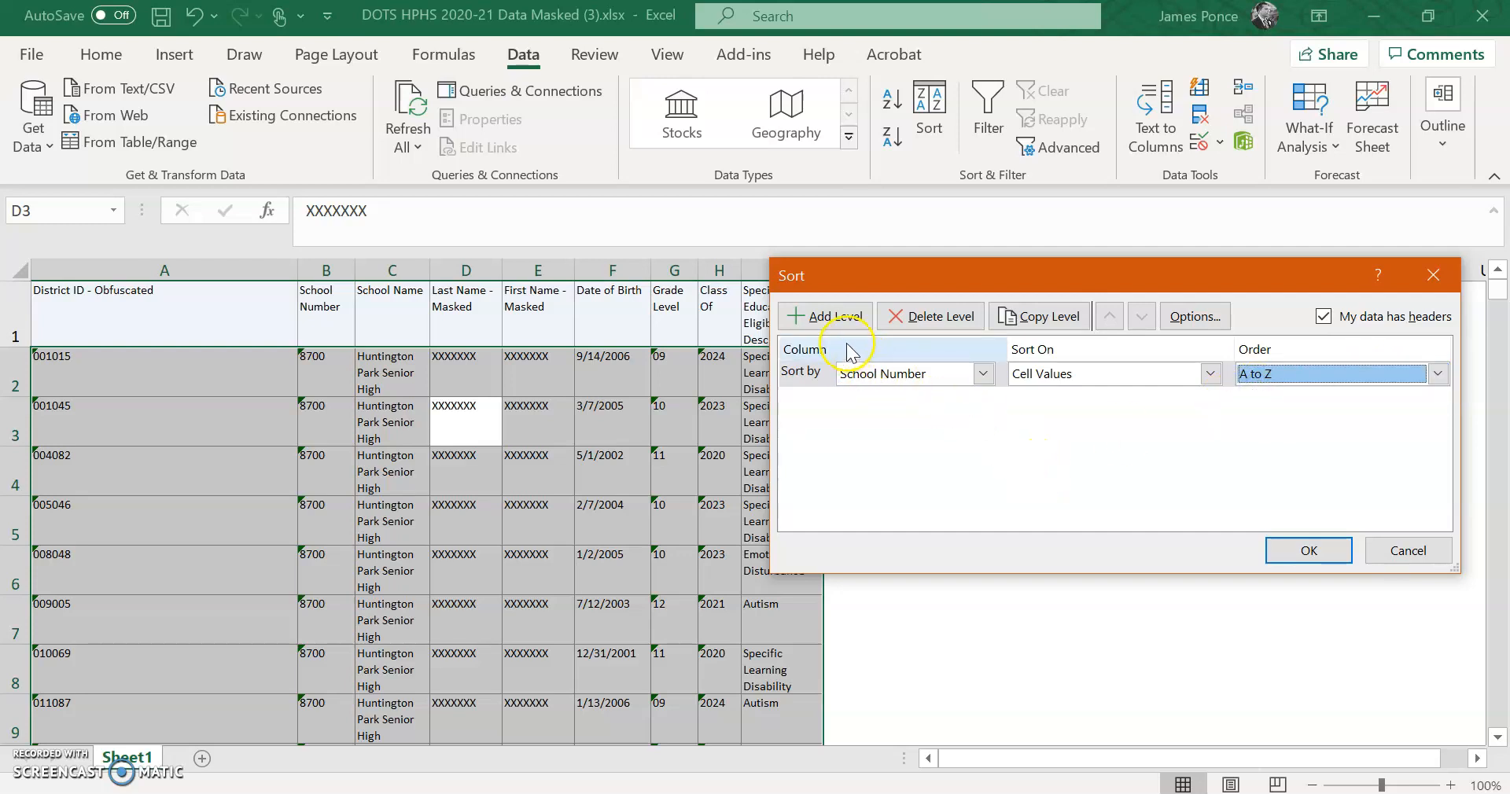
- Add a second sort level by Class Of, then add an empty third level
{"action": "left_click", "coordinate": [831, 315]}
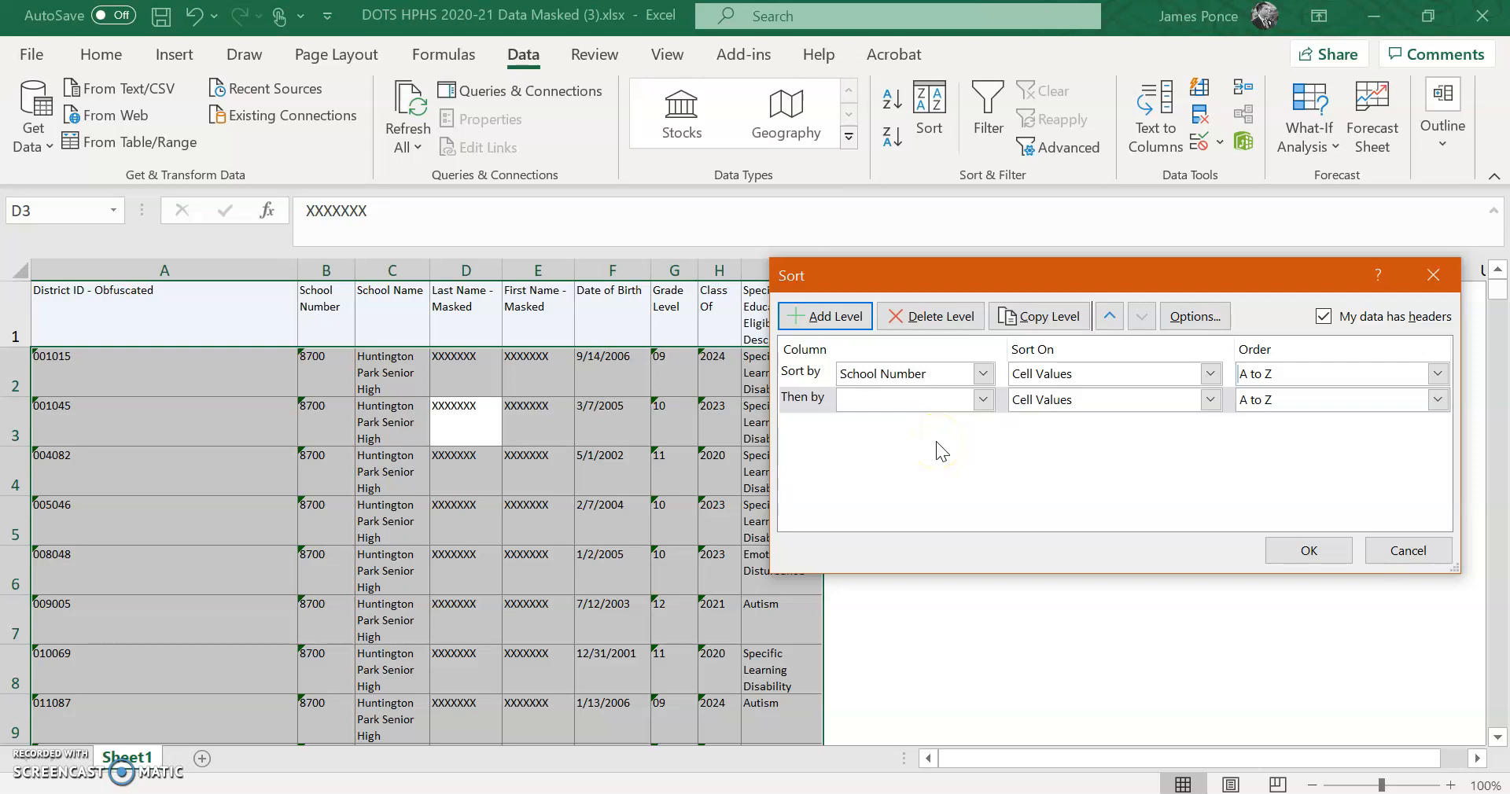
{"action": "left_click", "coordinate": [983, 401]}
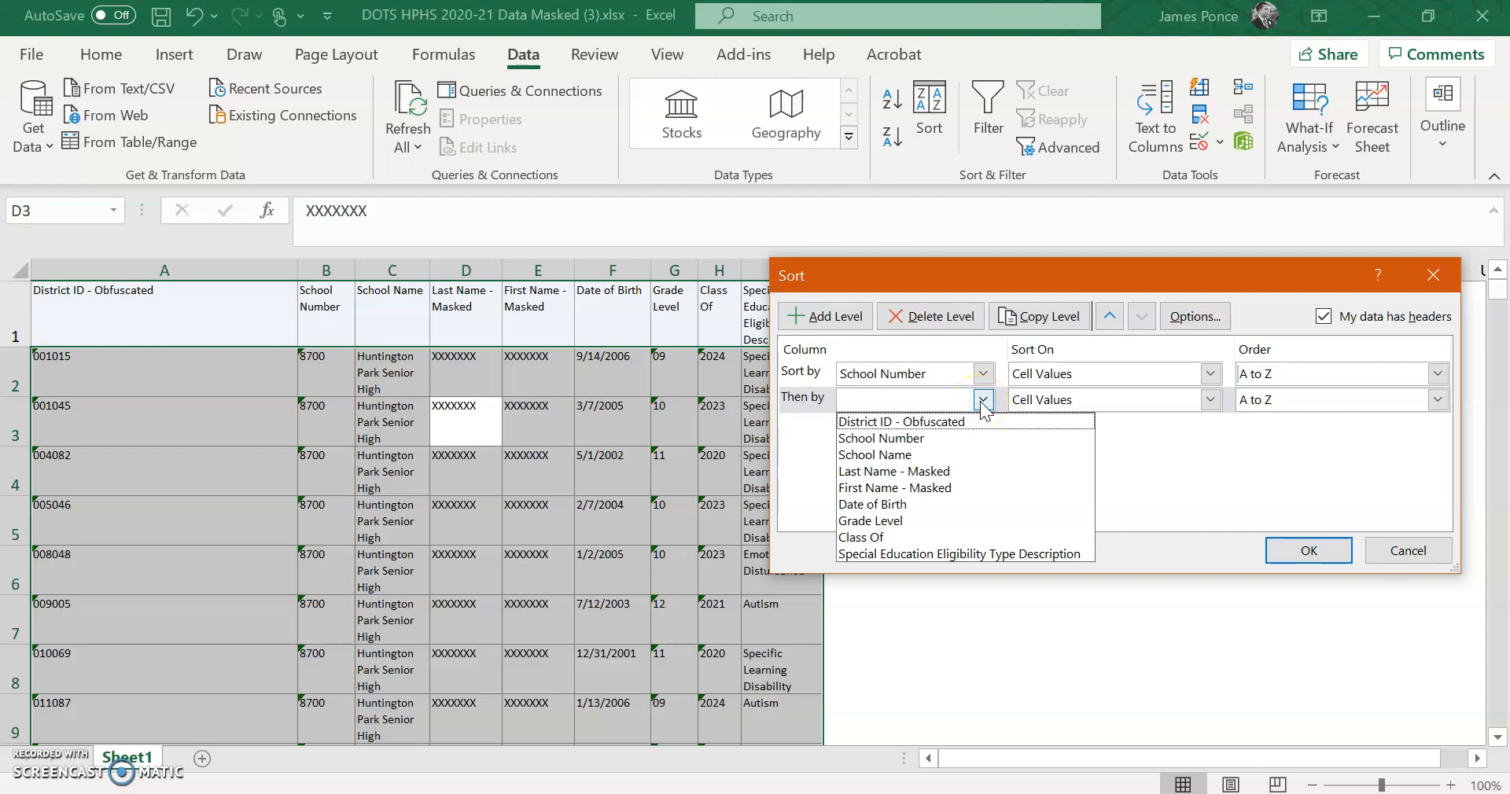
{"action": "left_click", "coordinate": [975, 538]}
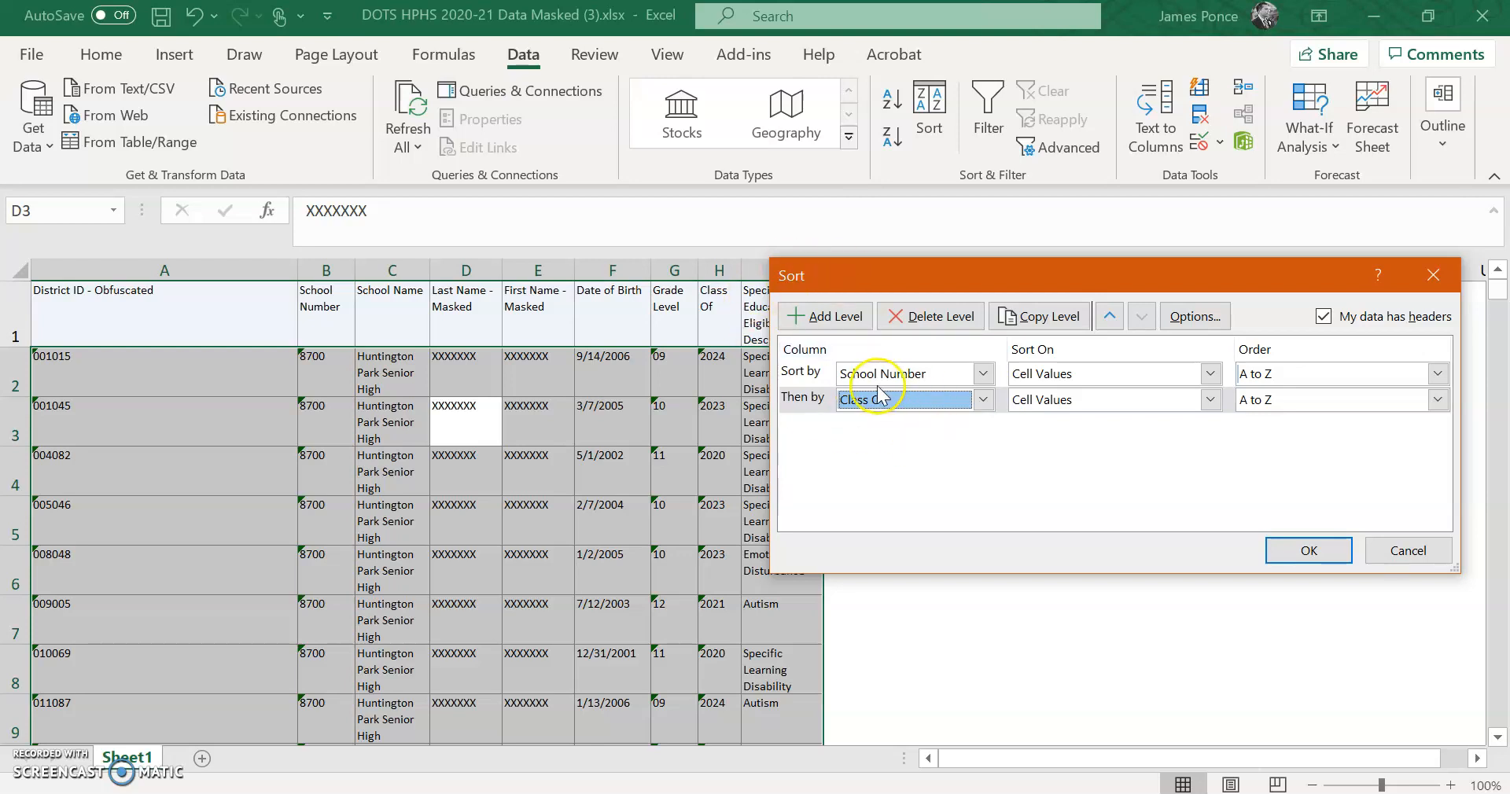
{"action": "left_click", "coordinate": [809, 317]}
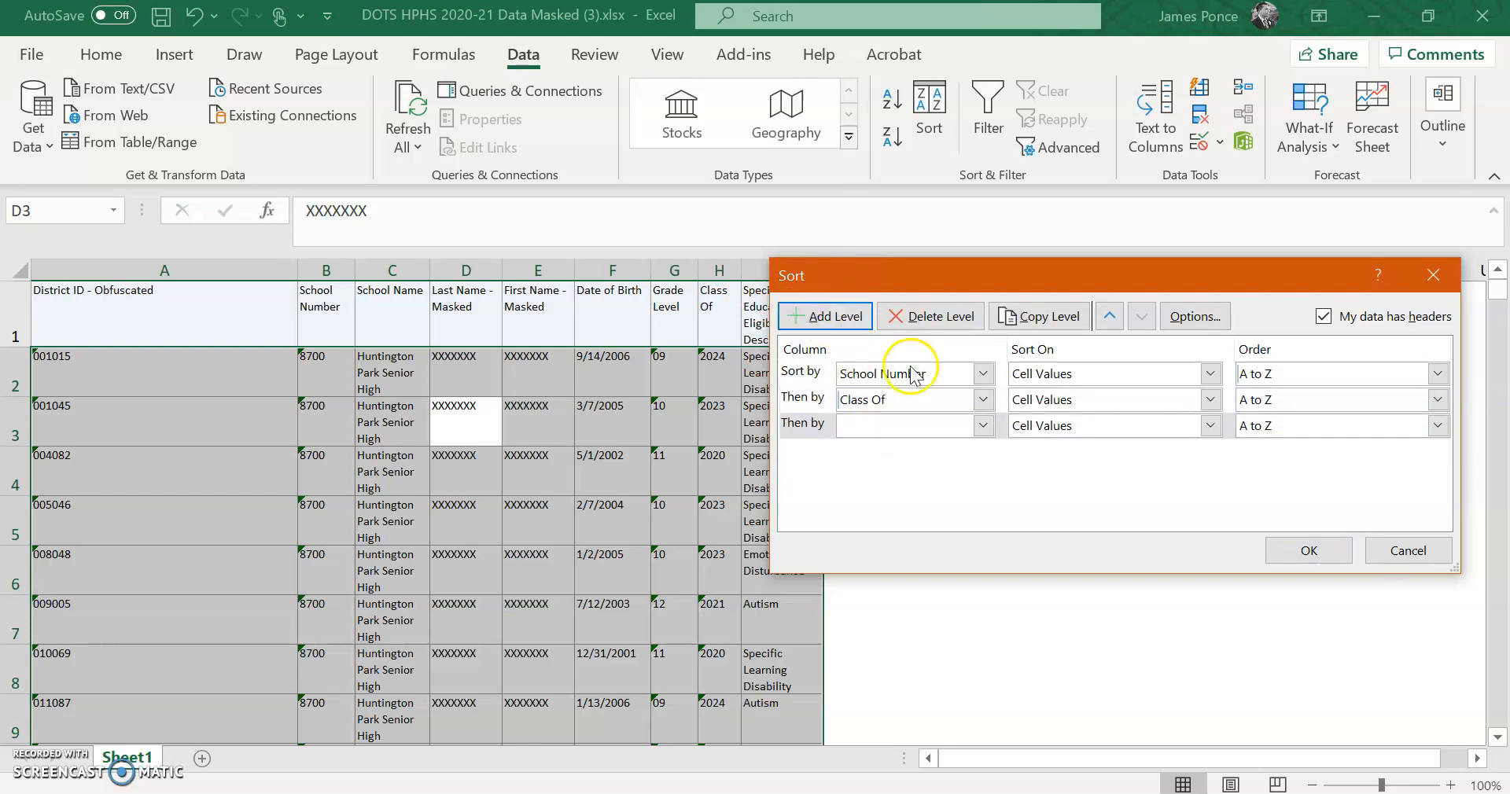
- Set the third level to Last Name - Masked and apply the sort, sorting numbers as numbers
{"action": "left_click", "coordinate": [983, 425]}
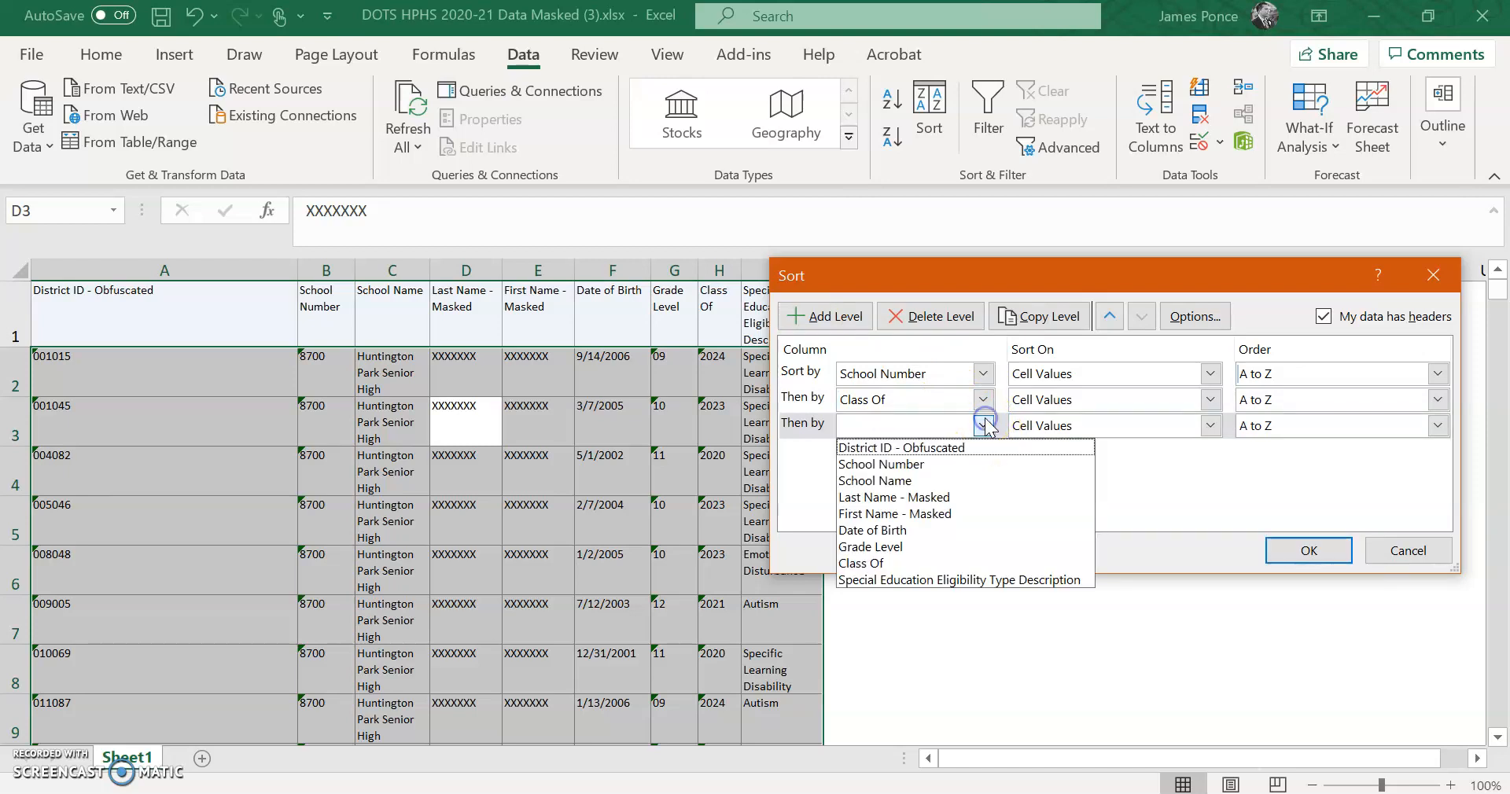
{"action": "left_click", "coordinate": [949, 498]}
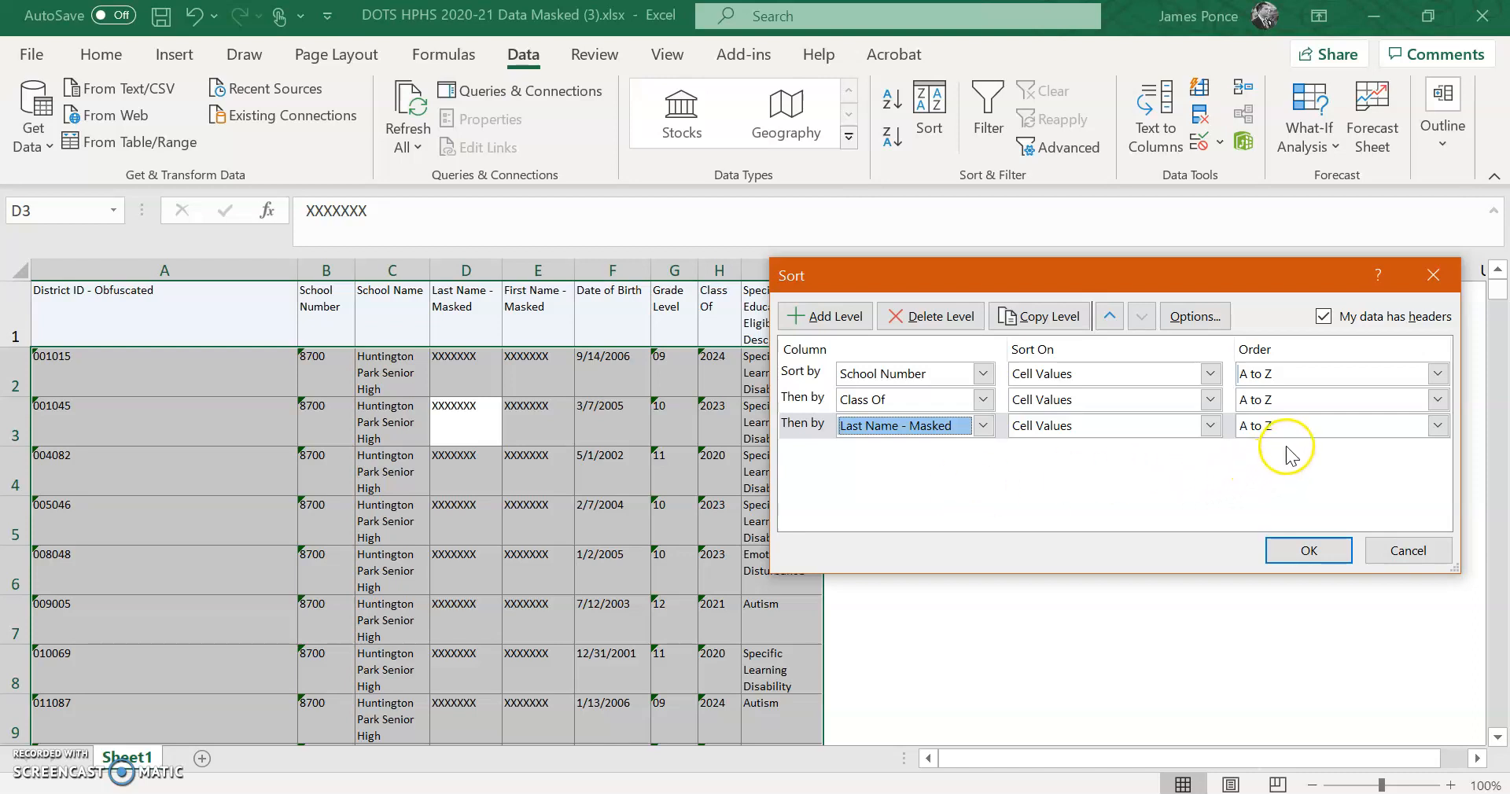
{"action": "left_click", "coordinate": [1310, 550]}
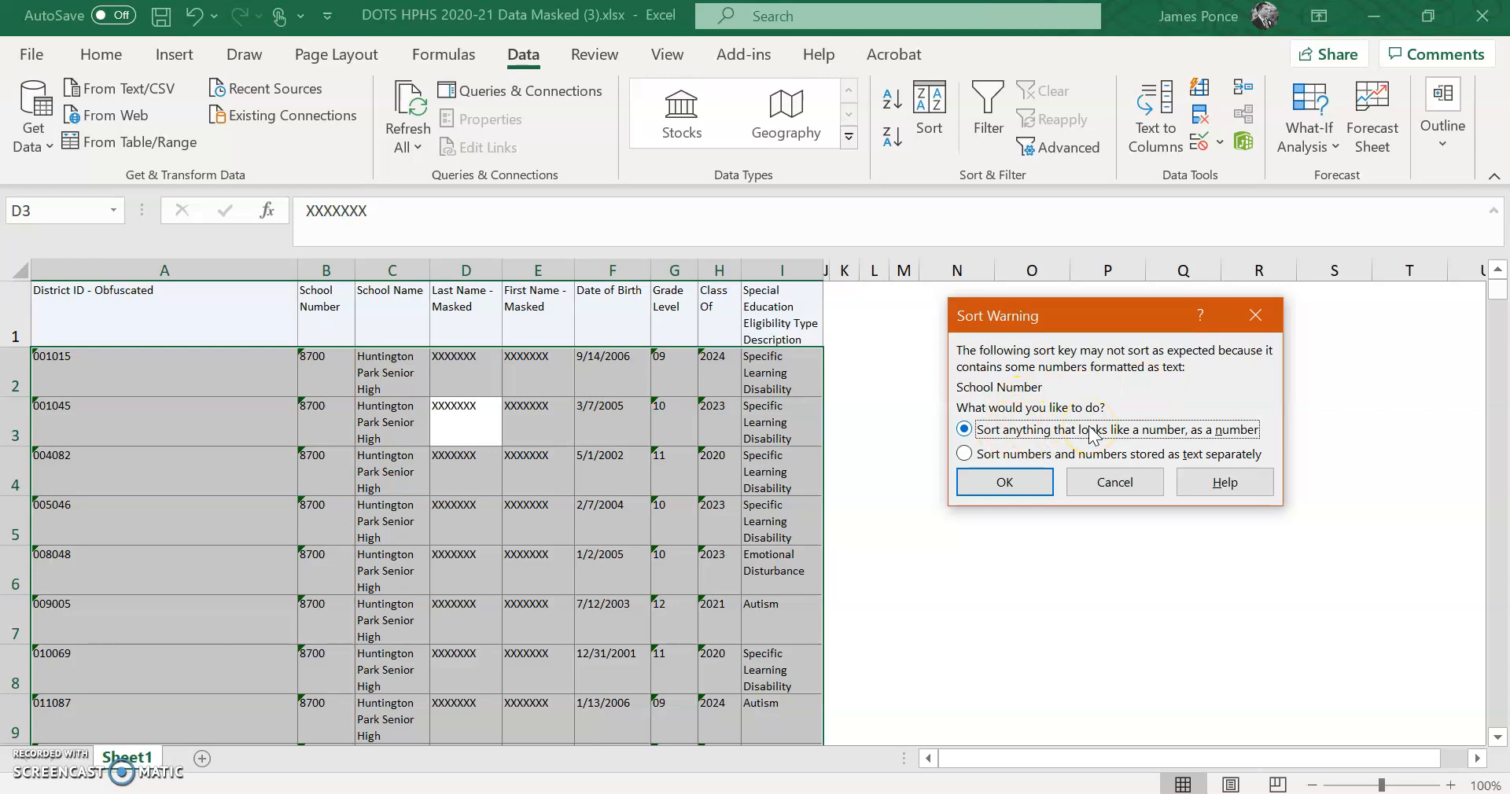
{"action": "left_click", "coordinate": [1007, 482]}
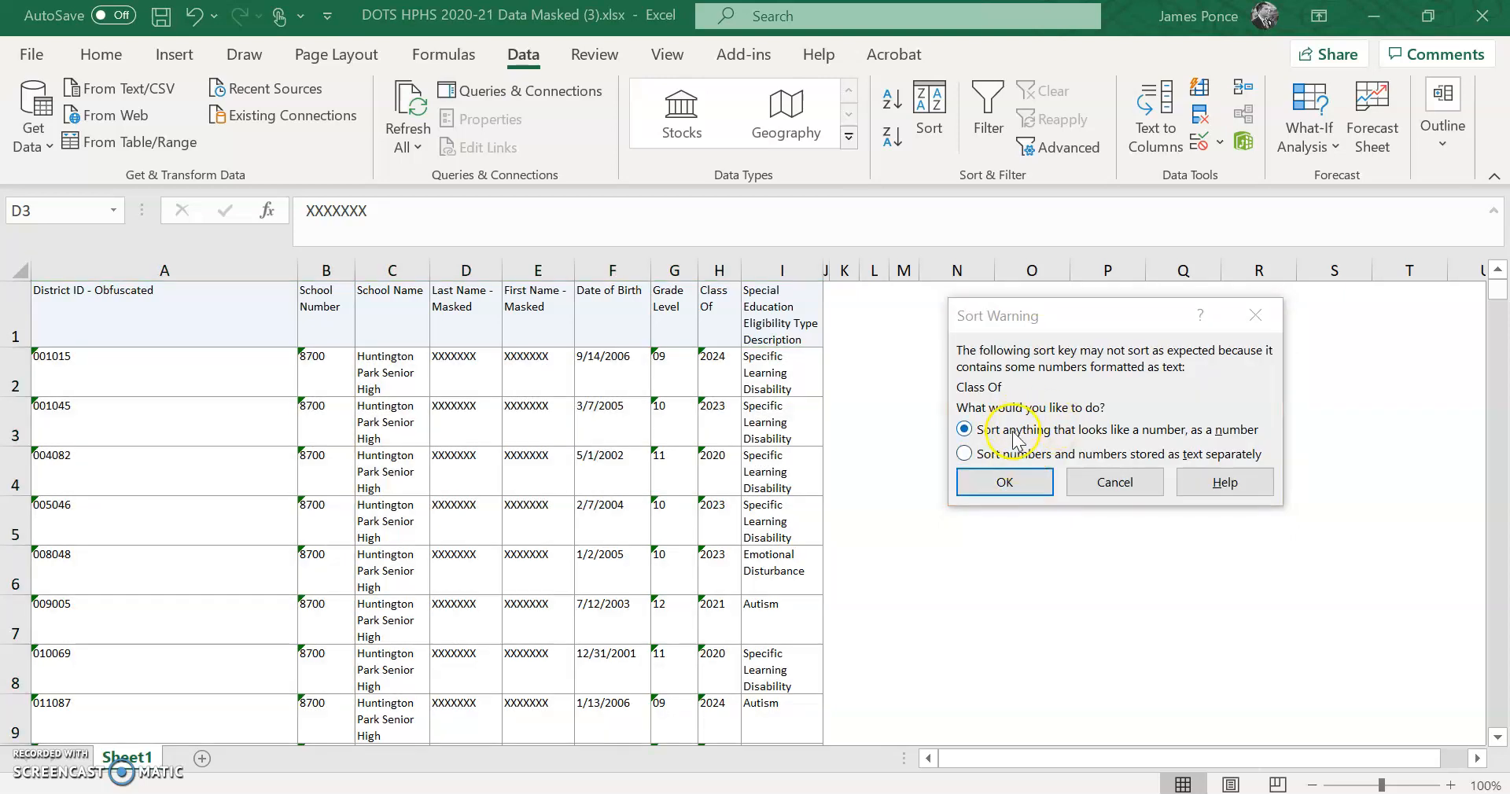
{"action": "left_click", "coordinate": [1004, 482]}
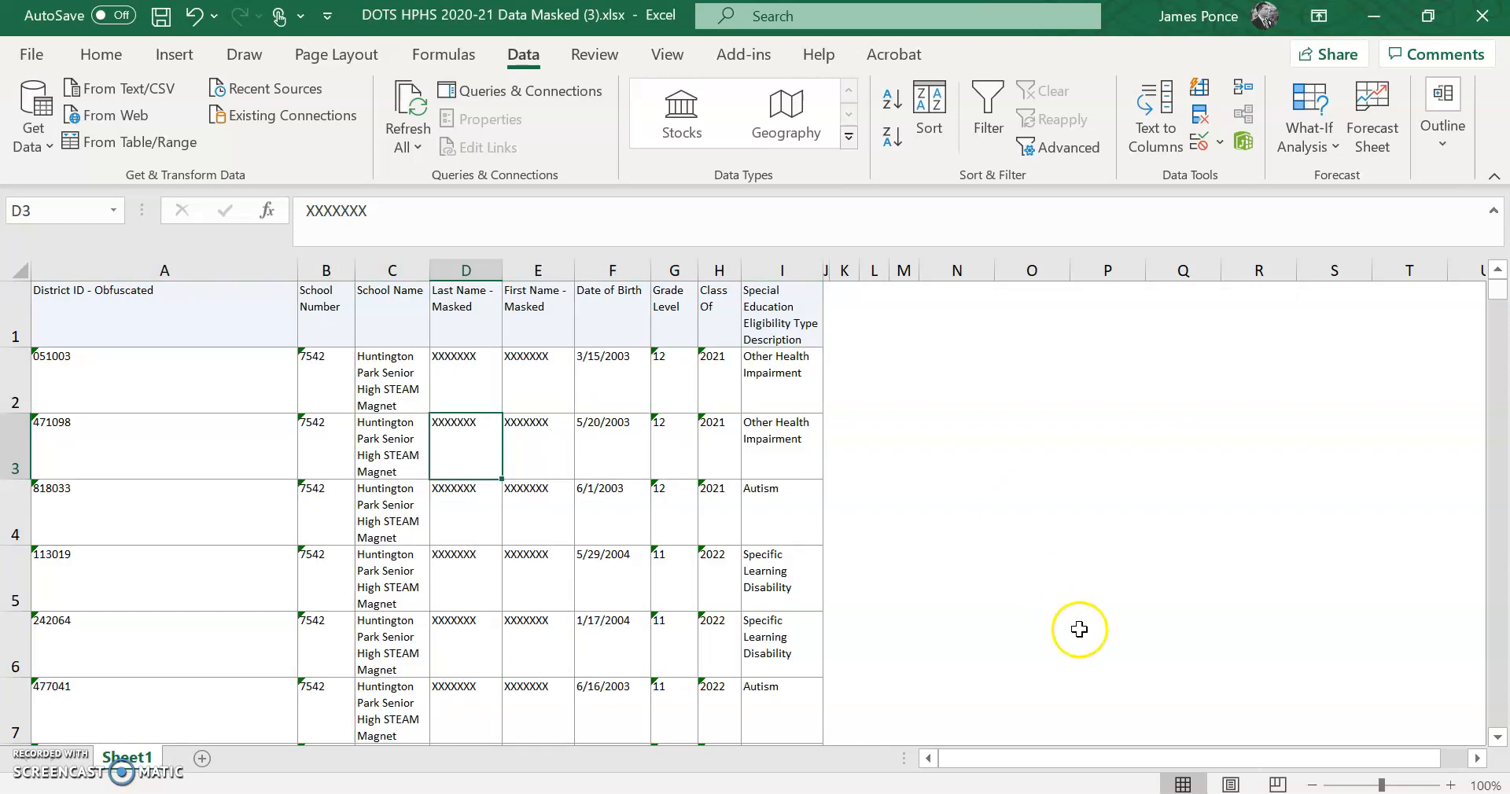
{"action": "left_click_drag", "start_coordinate": [1108, 760], "coordinate": [1049, 759]}
{"action": "right_click", "coordinate": [1014, 760]}
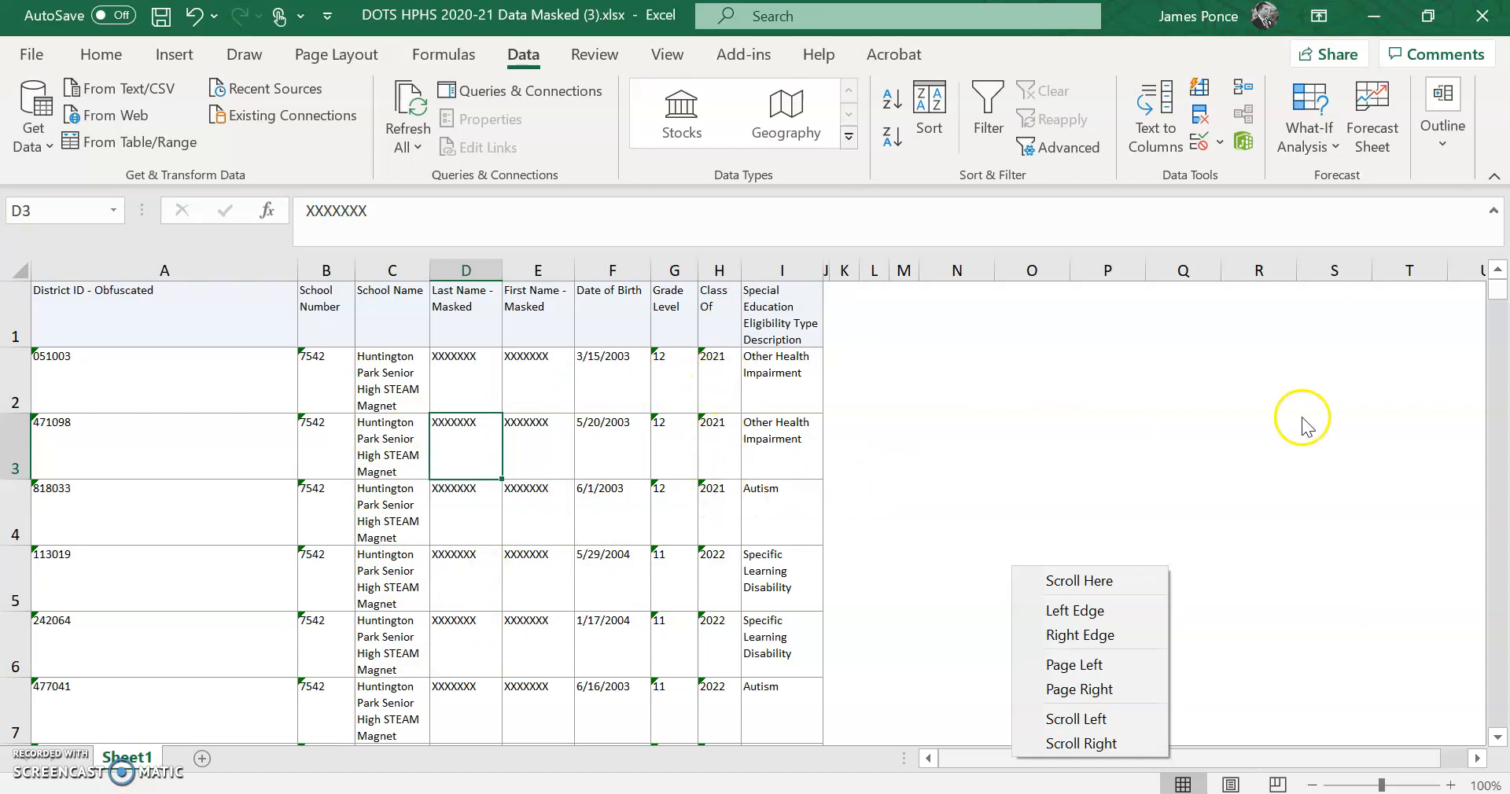
{"action": "left_click", "coordinate": [1500, 295]}
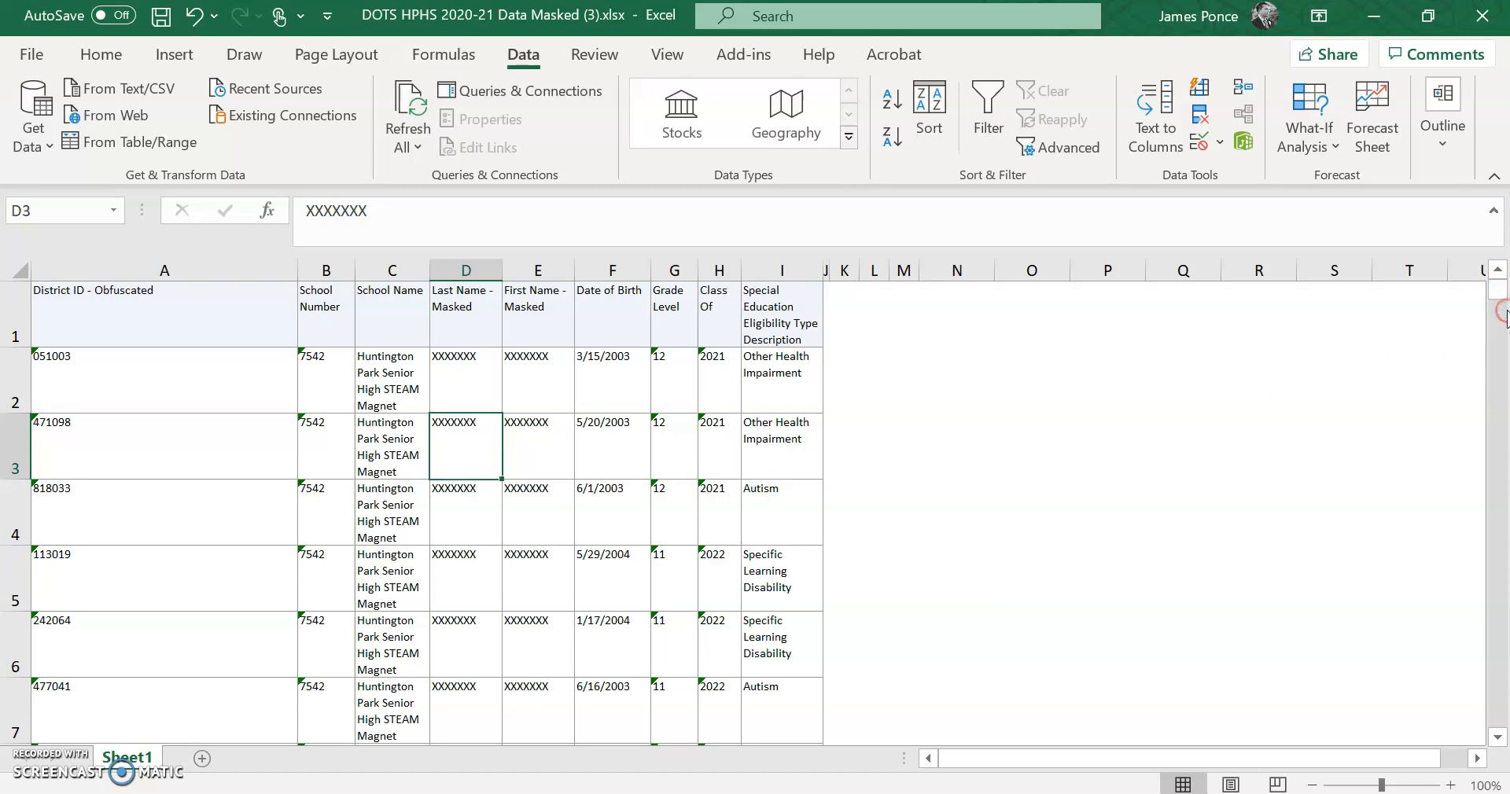
{"action": "left_click", "coordinate": [1496, 739]}
{"action": "left_click", "coordinate": [1496, 739]}
{"action": "left_click", "coordinate": [1496, 739]}
{"action": "left_click", "coordinate": [1496, 739]}
{"action": "left_click", "coordinate": [1496, 739]}
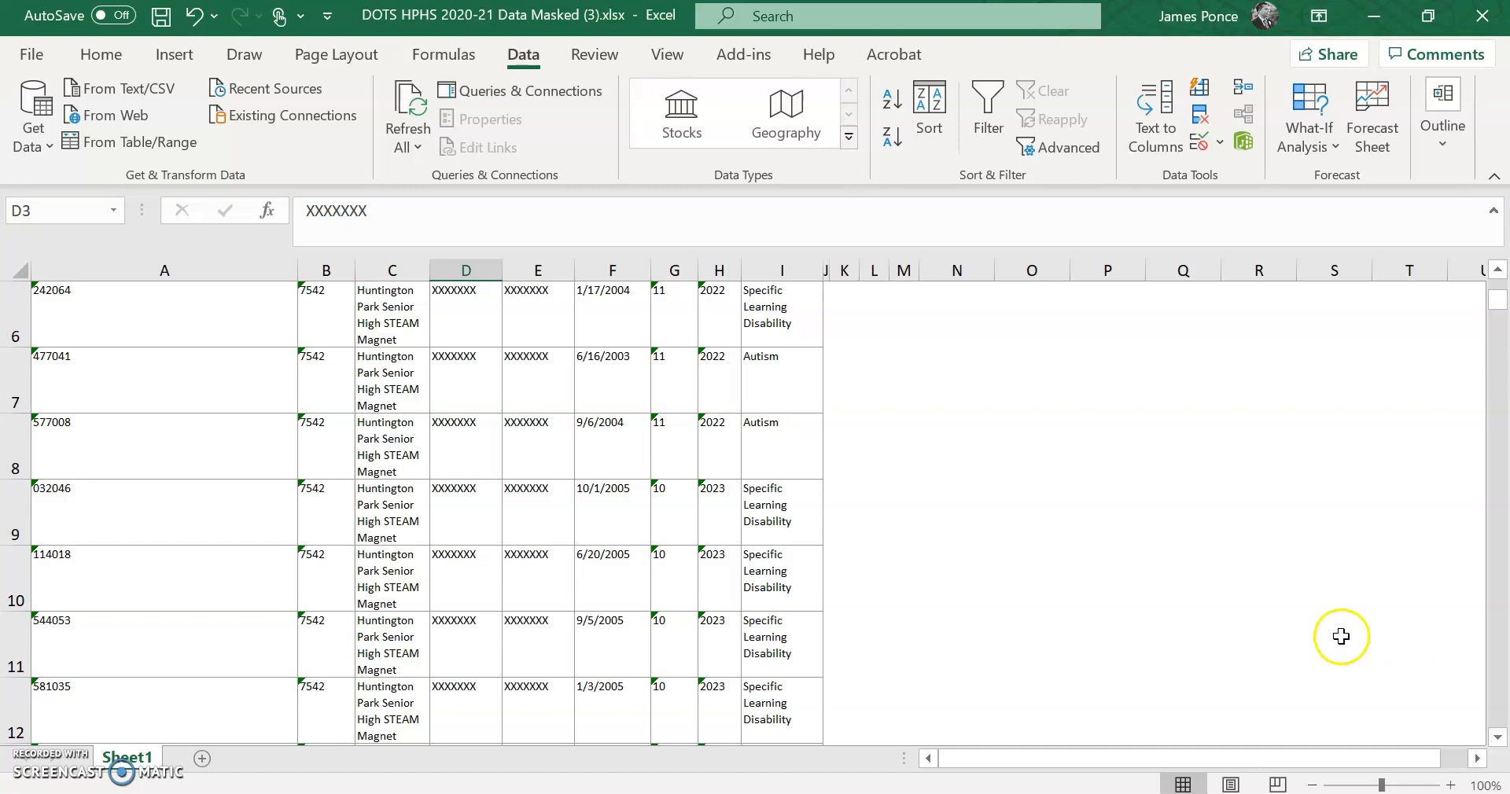
{"action": "left_click", "coordinate": [163, 17]}
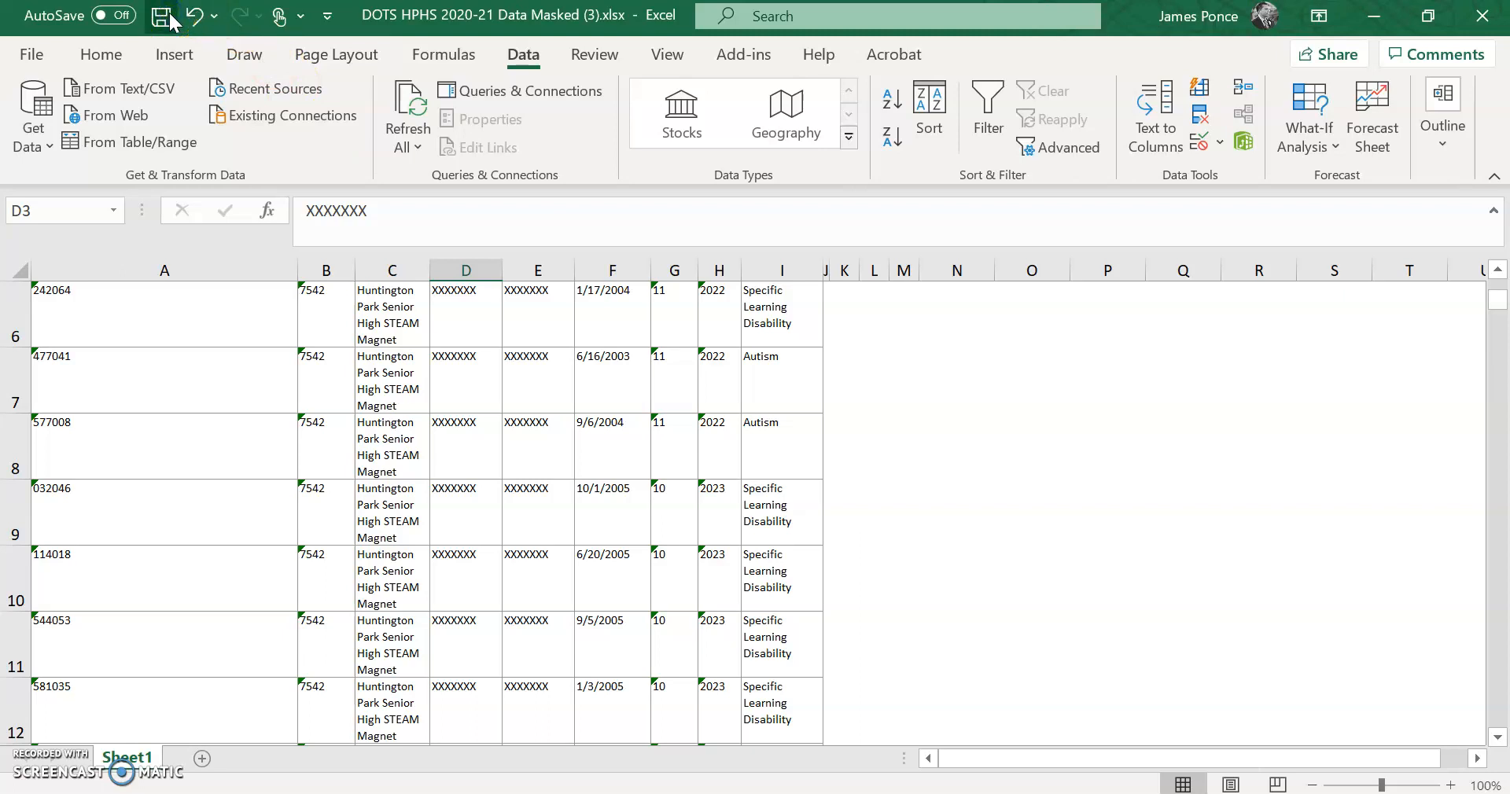
{"action": "right_click", "coordinate": [170, 19]}
{"action": "key", "text": "Escape"}
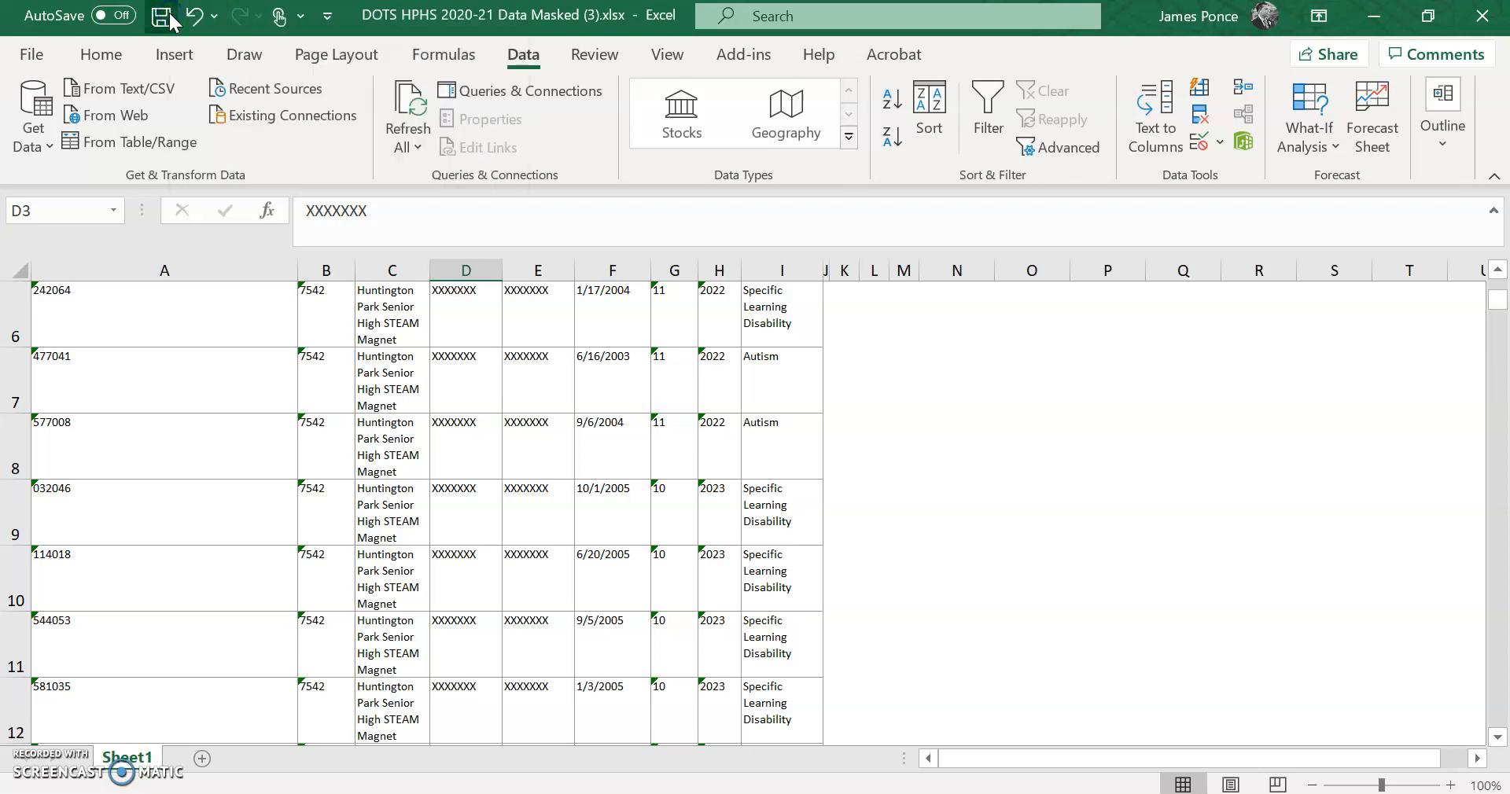
{"action": "left_click", "coordinate": [1498, 269]}
{"action": "left_click", "coordinate": [1498, 270]}
{"action": "left_click", "coordinate": [1498, 270]}
{"action": "left_click", "coordinate": [1498, 269]}
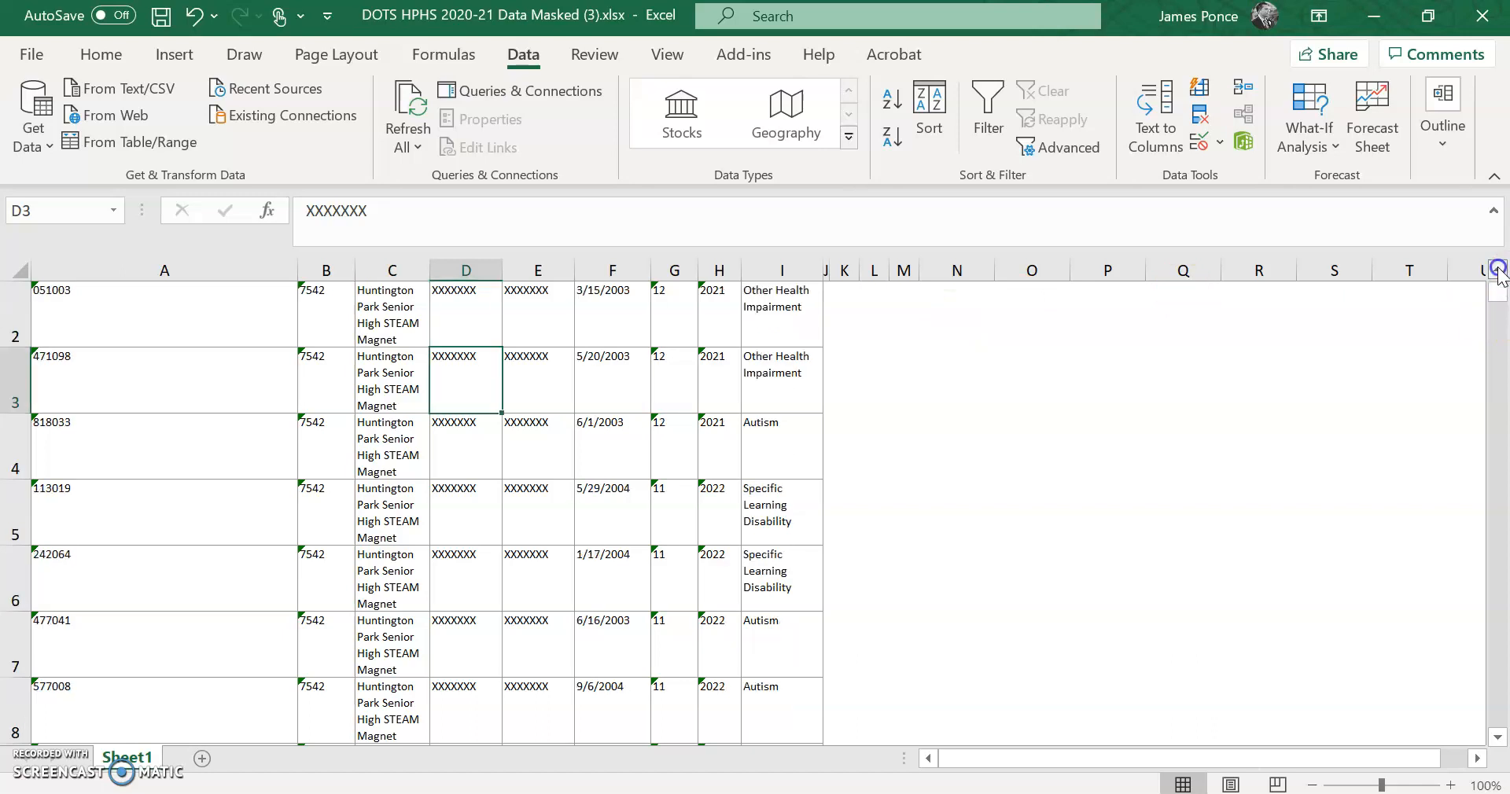
{"action": "left_click", "coordinate": [1498, 270]}
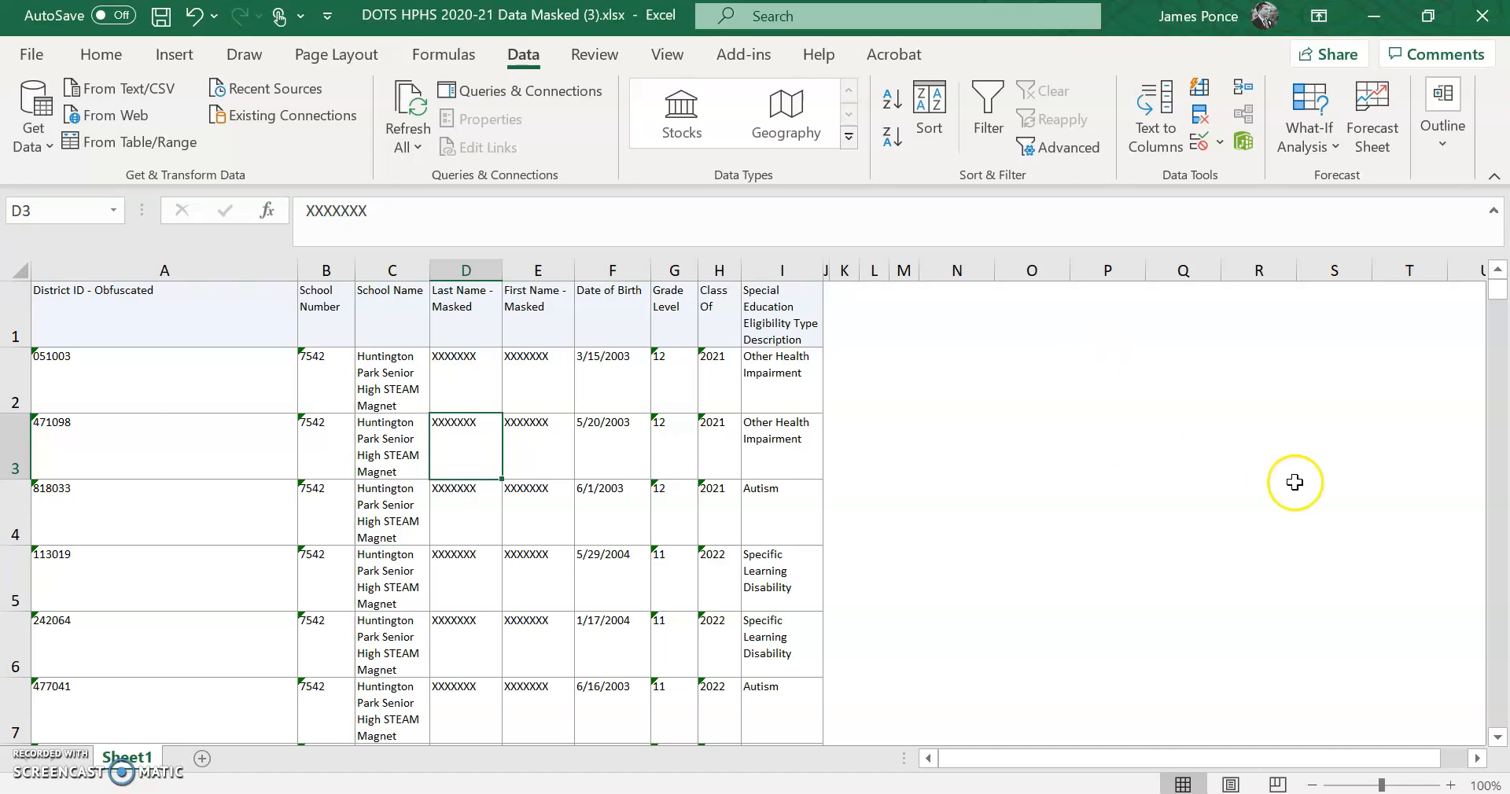
- Turn on AutoFilter and filter School Number to only 7542, leaving 17 of 222 records
{"action": "left_click", "coordinate": [455, 393]}
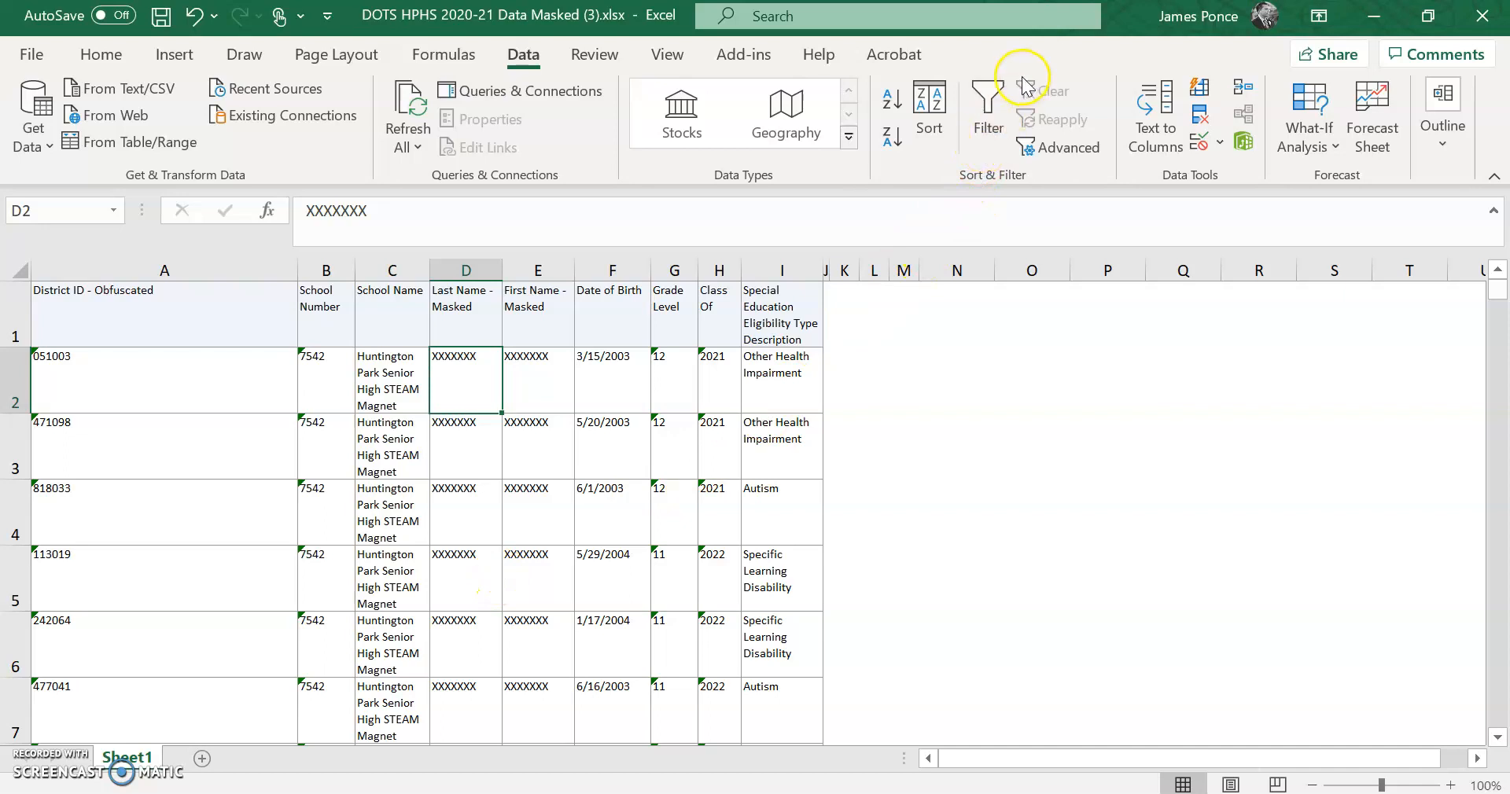
{"action": "left_click", "coordinate": [989, 114]}
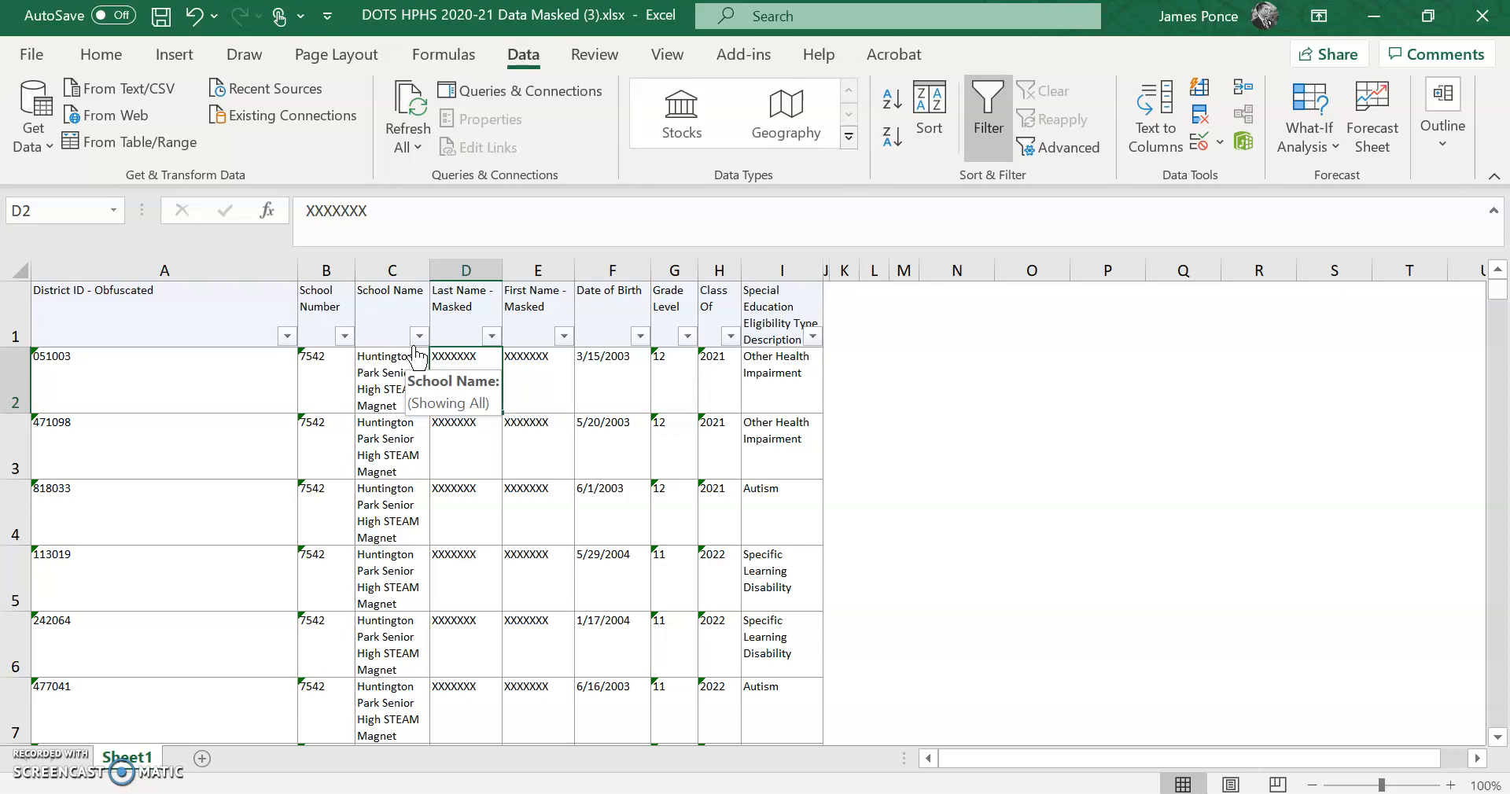
{"action": "left_click", "coordinate": [346, 337]}
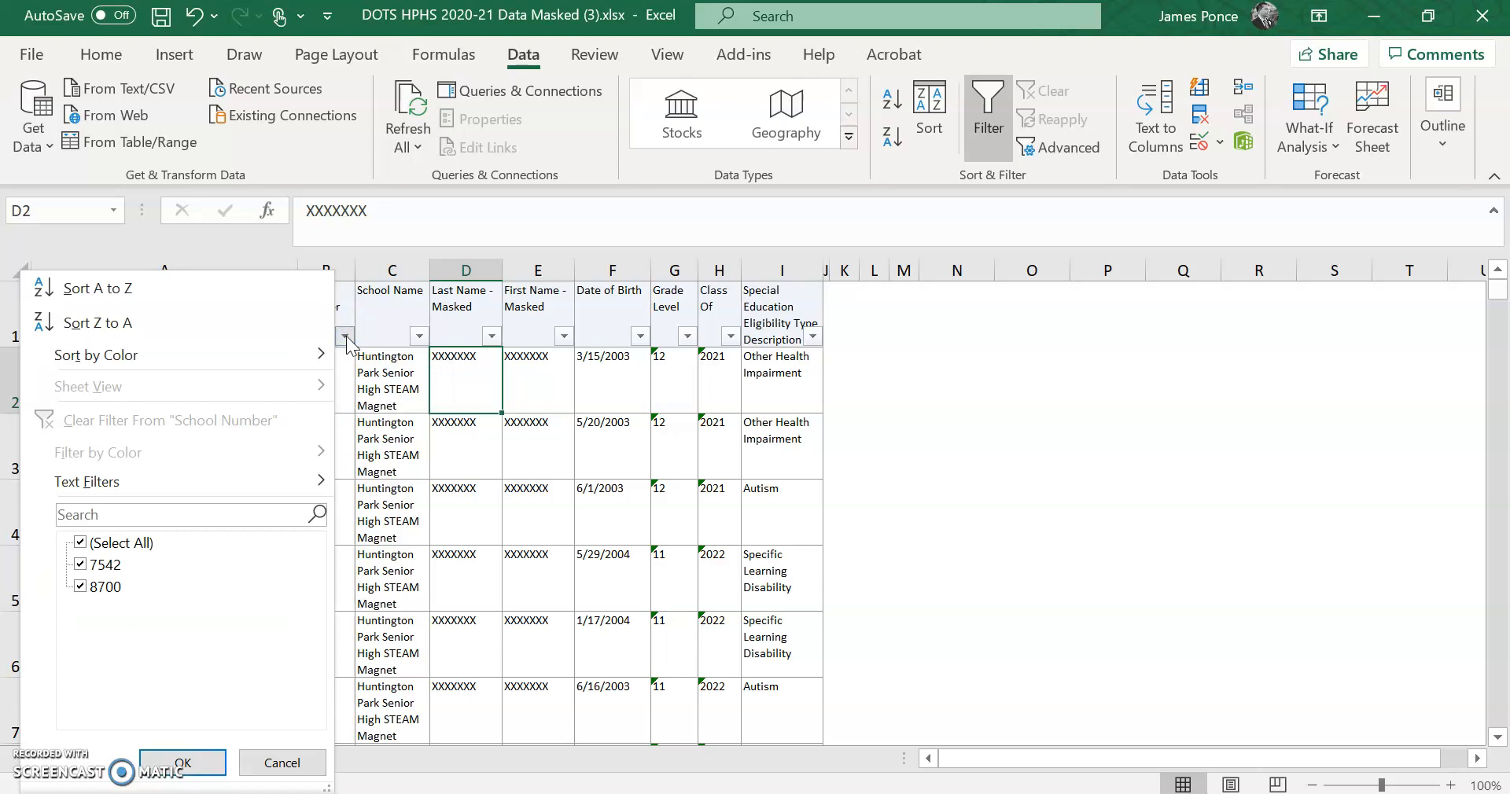
{"action": "left_click", "coordinate": [81, 543]}
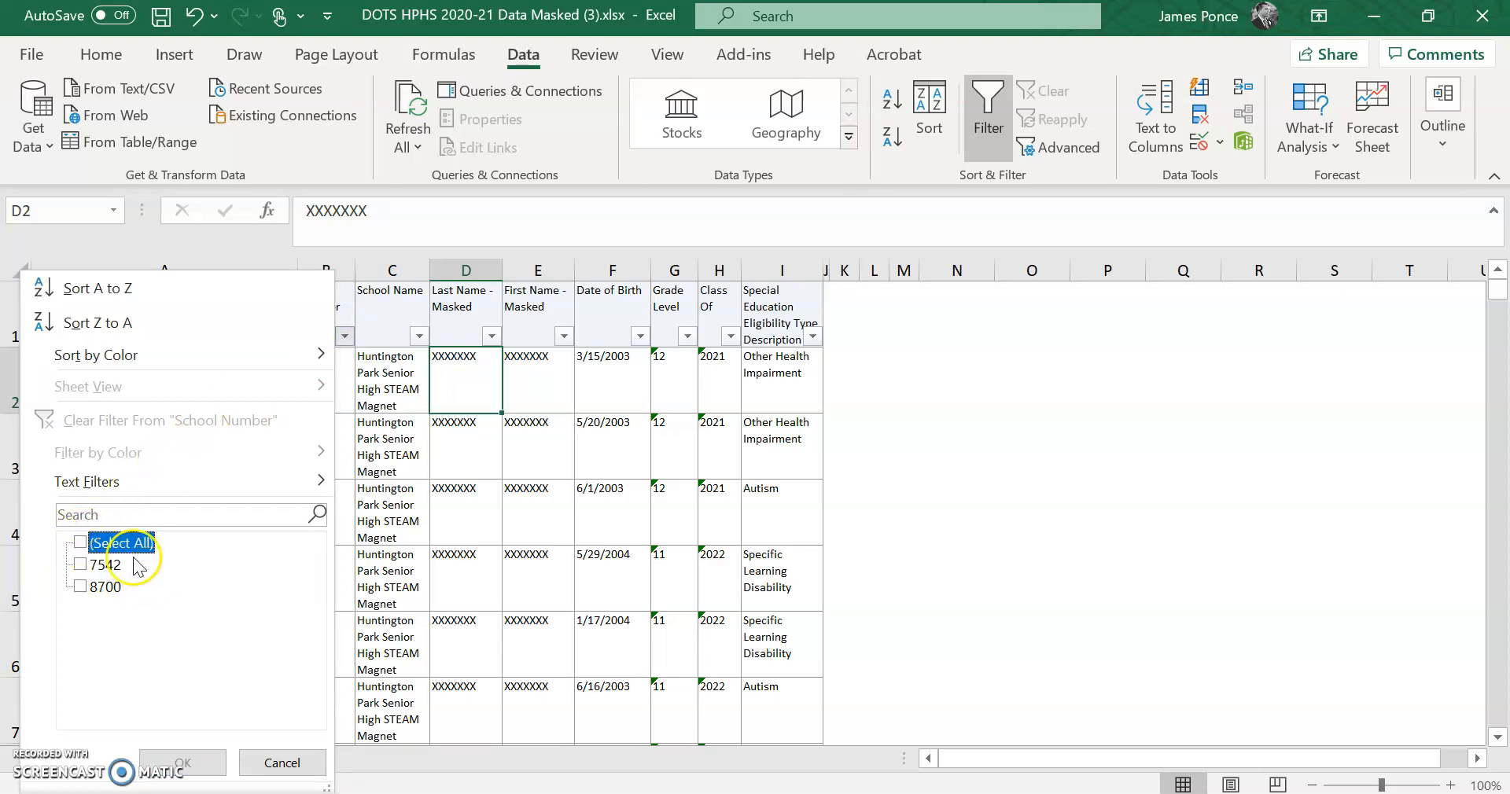
{"action": "left_click", "coordinate": [81, 566]}
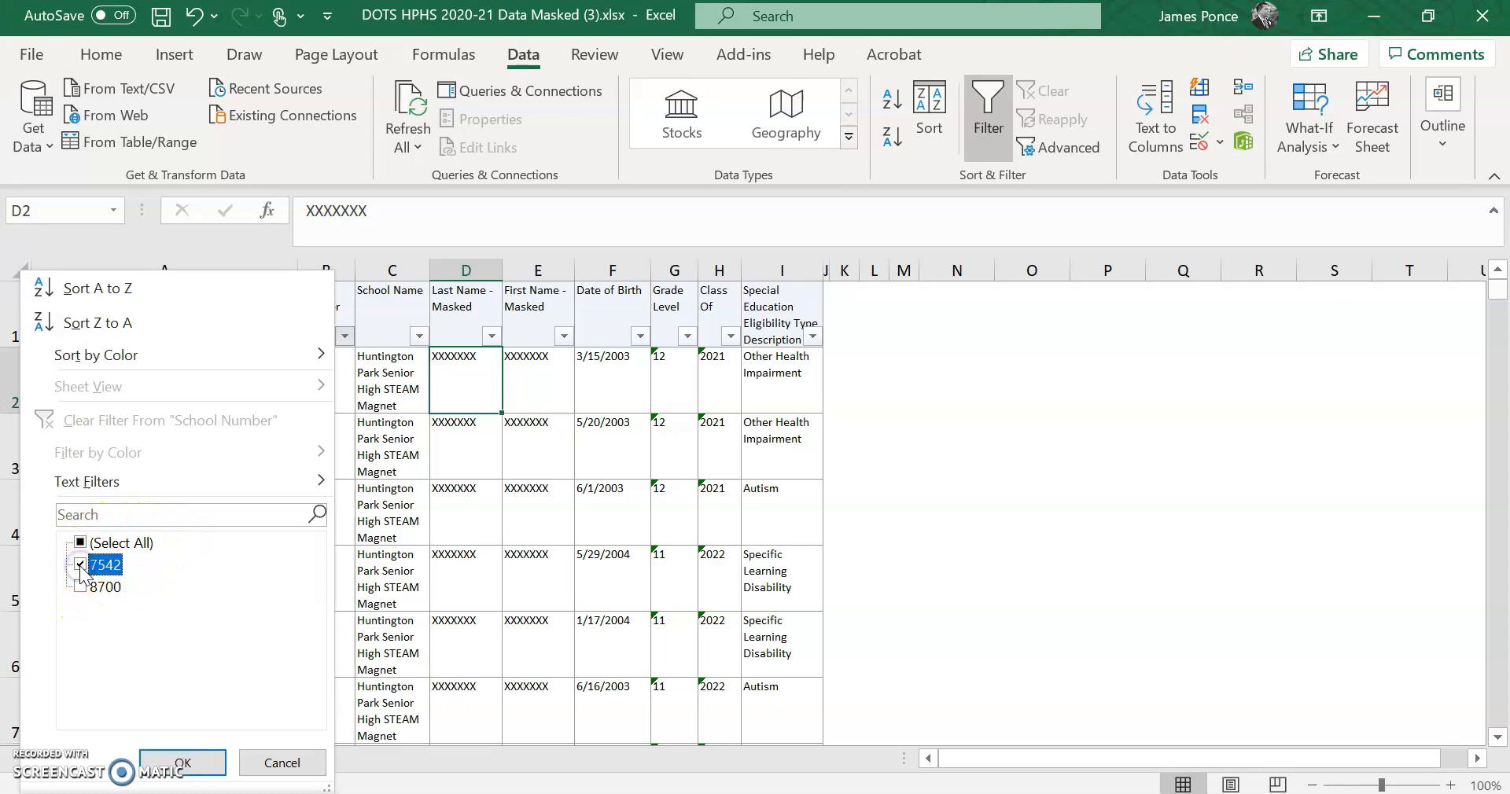
{"action": "left_click", "coordinate": [183, 763]}
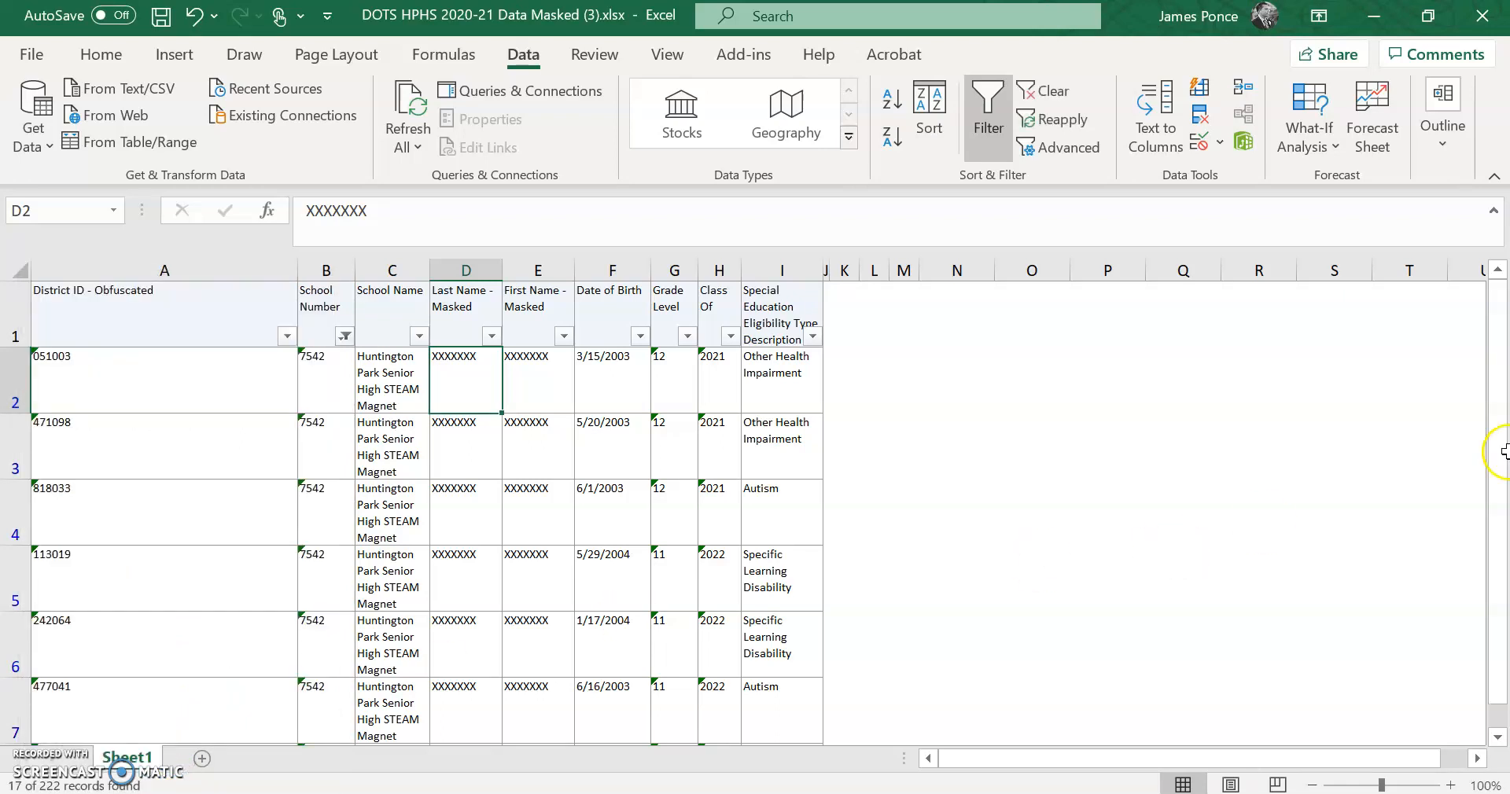
{"action": "left_click_drag", "start_coordinate": [1503, 397], "coordinate": [1467, 322]}
- Turn off AutoFilter and scroll to confirm all records, including school 8700, are back
{"action": "left_click", "coordinate": [988, 132]}
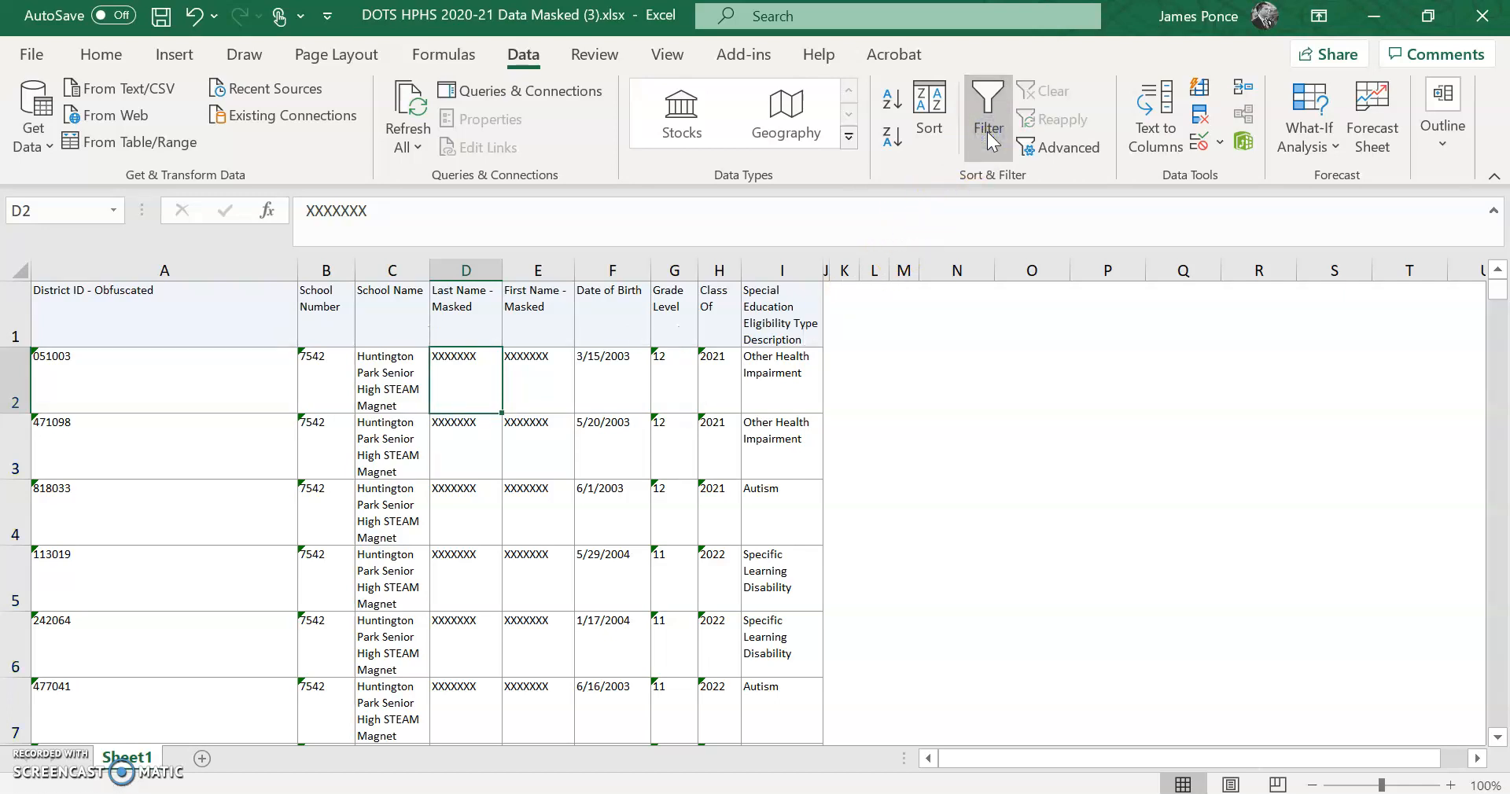
{"action": "left_click_drag", "start_coordinate": [1500, 297], "coordinate": [1502, 584]}
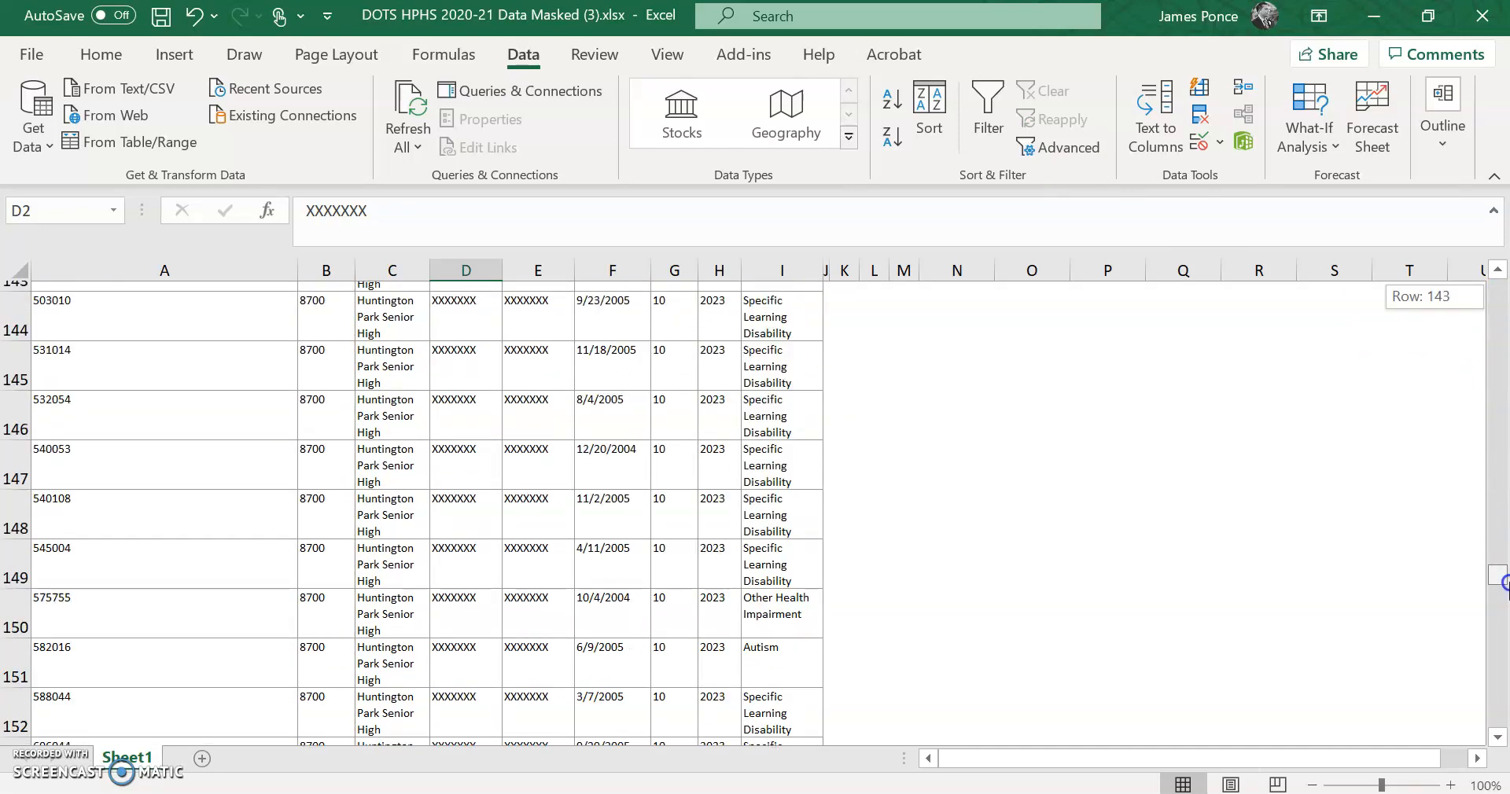
{"action": "left_click_drag", "start_coordinate": [1502, 583], "coordinate": [1502, 276]}
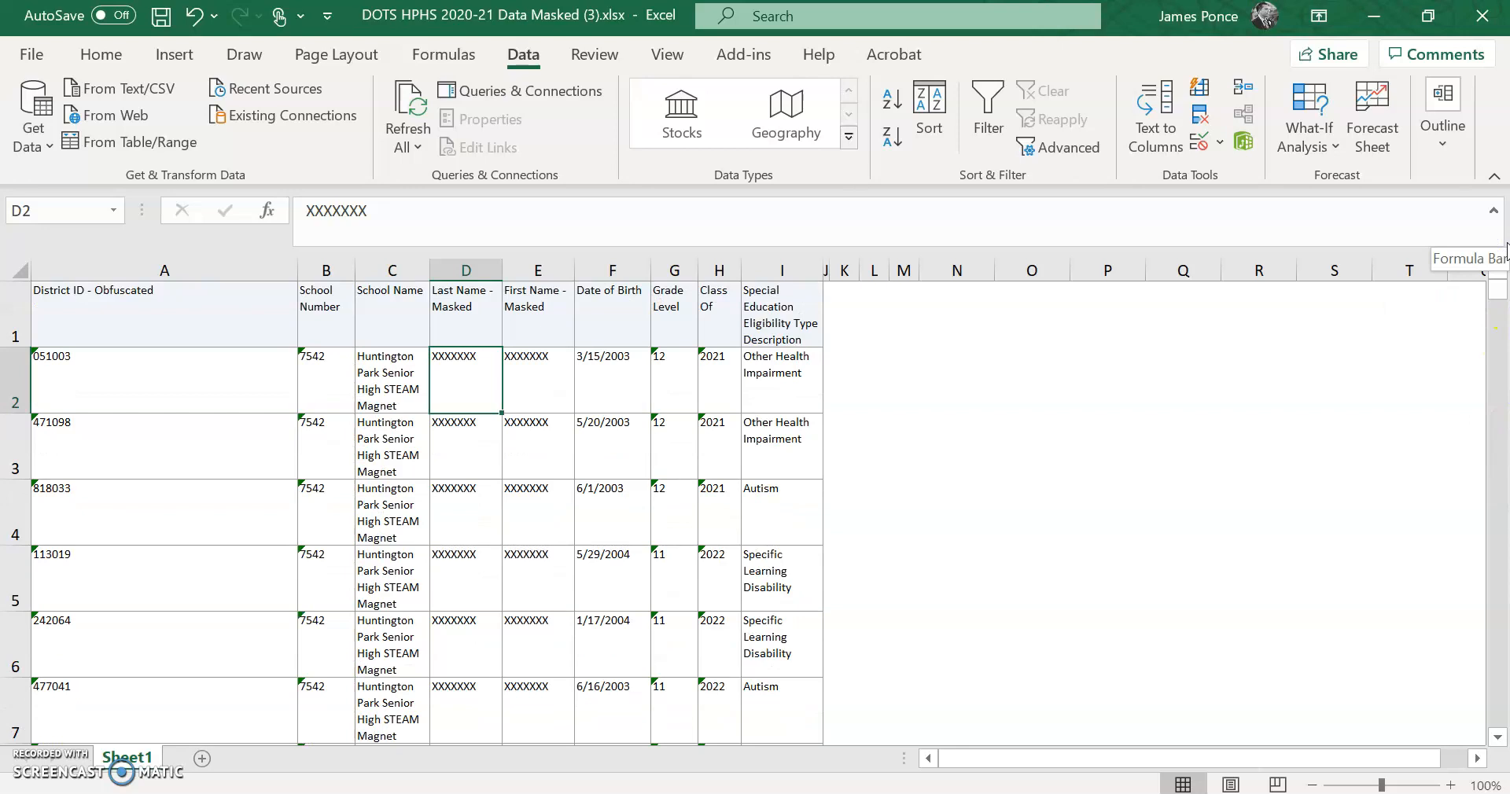